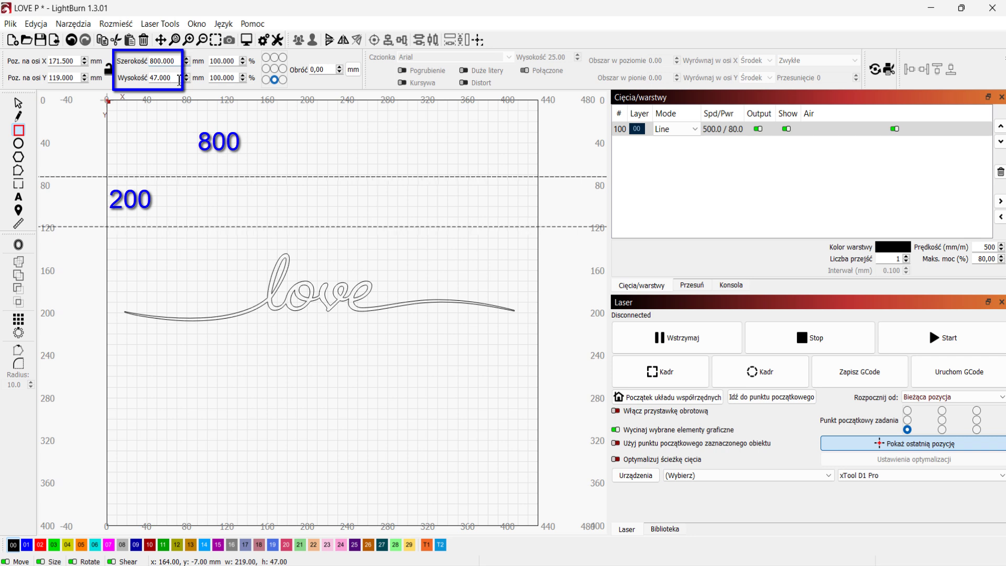
Set the height of the 800 mm wide rectangle to 200 mm
{"action": "key", "text": "BackSpace"}
{"action": "key", "text": "BackSpace"}
{"action": "key", "text": "BackSpace"}
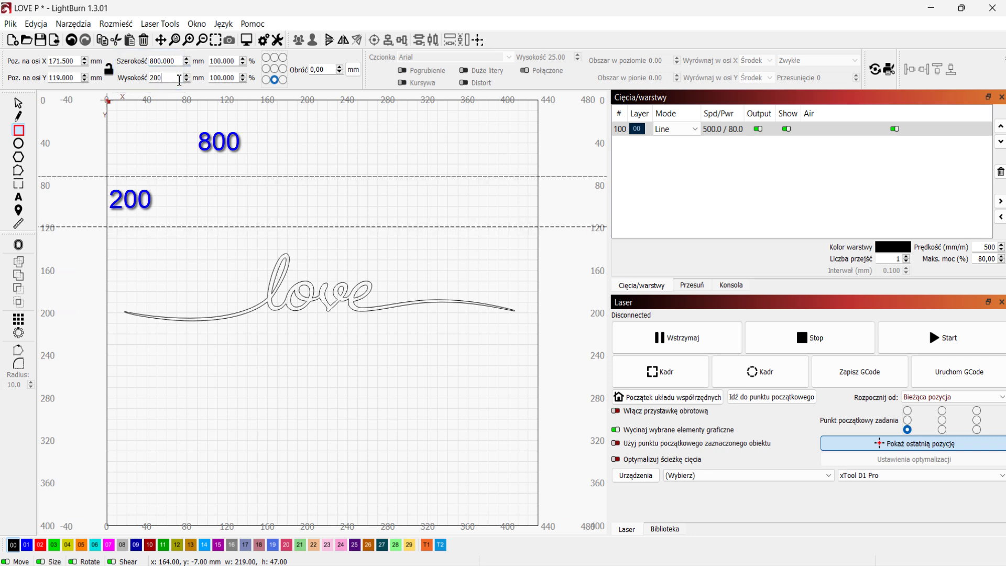
{"action": "key", "text": "Return"}
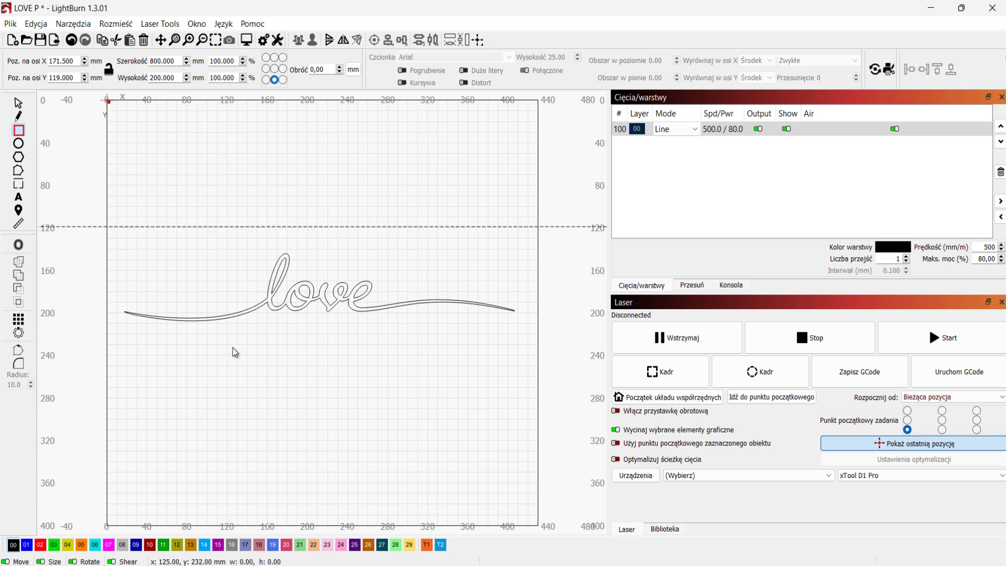
Move the 800 × 200 mm rectangle below the "love" lettering, with its left edge near the work area's left edge
{"action": "scroll", "coordinate": [232, 348], "scroll_direction": "down", "scroll_amount": 4}
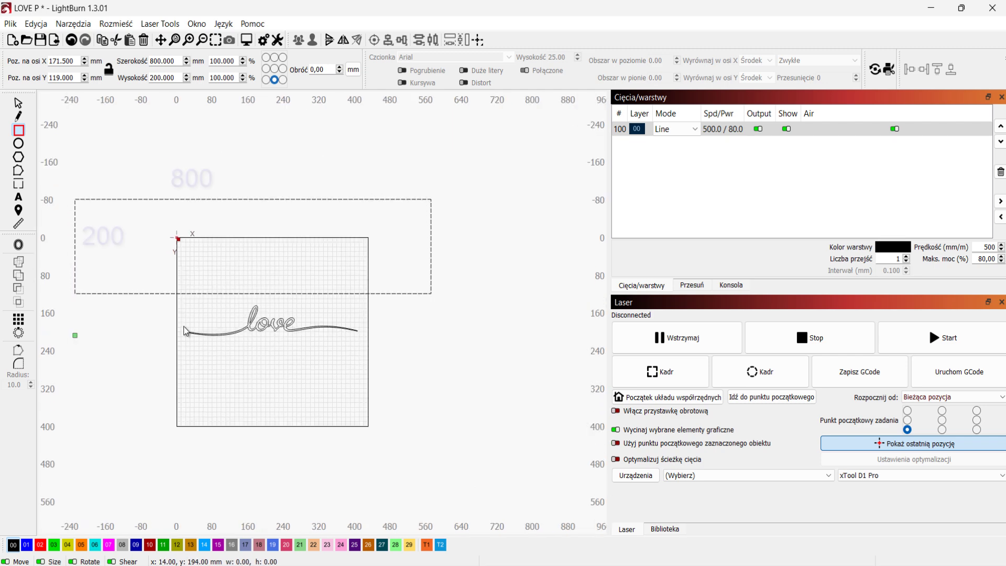
{"action": "left_click", "coordinate": [18, 104]}
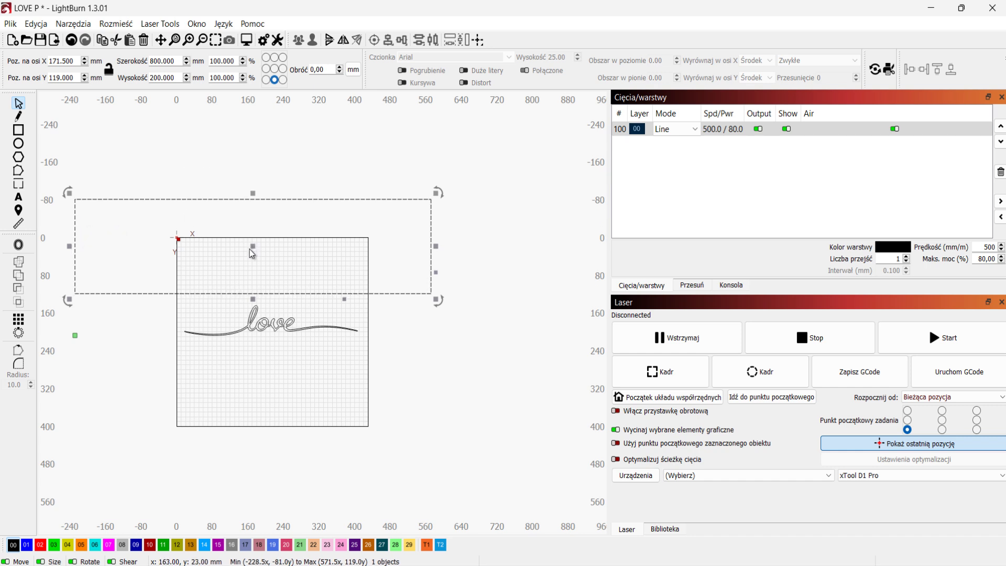
{"action": "left_click_drag", "start_coordinate": [253, 246], "coordinate": [366, 393]}
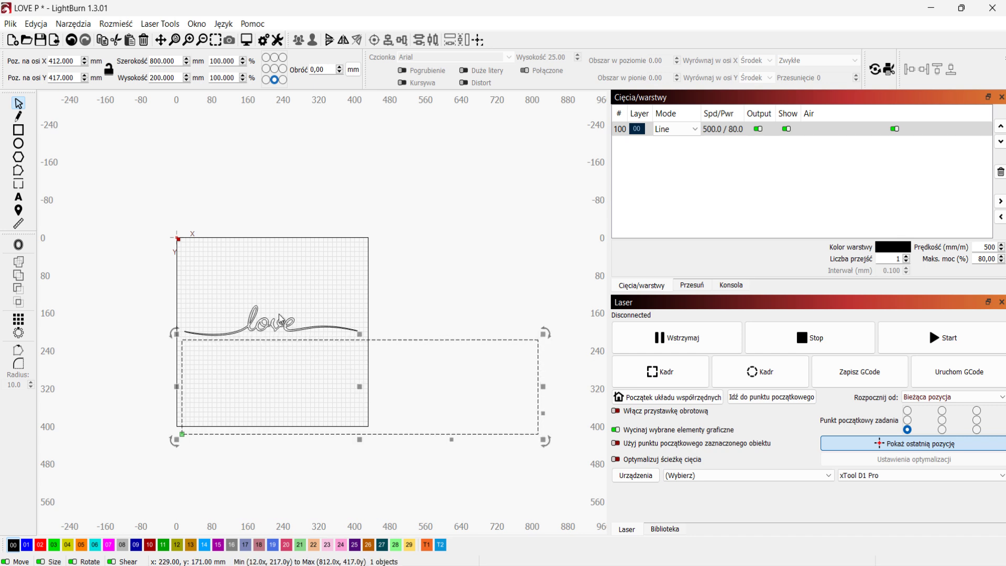
Select the "love" lettering together with the large rectangle and centre the lettering inside the rectangle
{"action": "left_click", "coordinate": [287, 276], "text": "shift"}
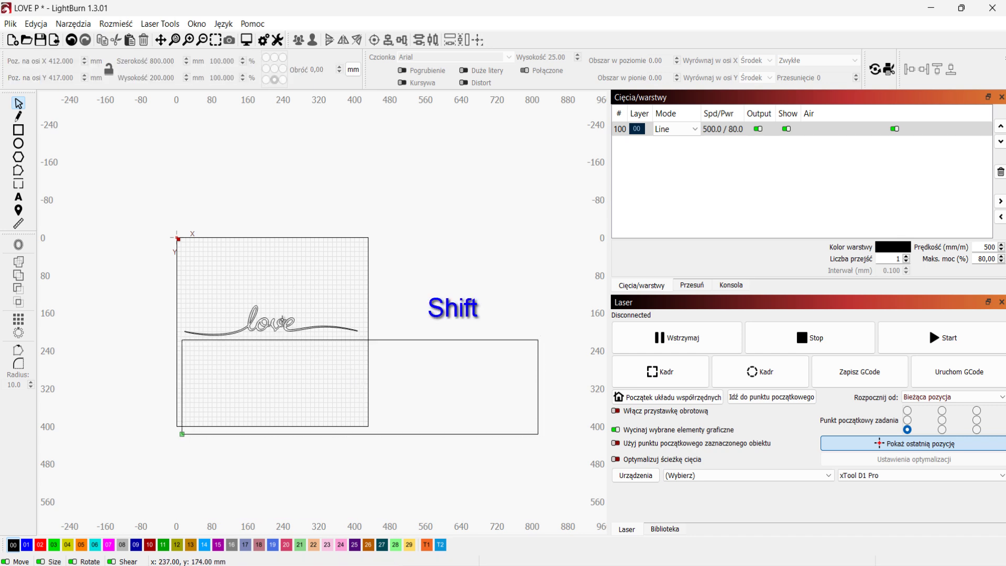
{"action": "left_click", "coordinate": [267, 322], "text": "shift"}
{"action": "left_click", "coordinate": [324, 433], "text": "shift"}
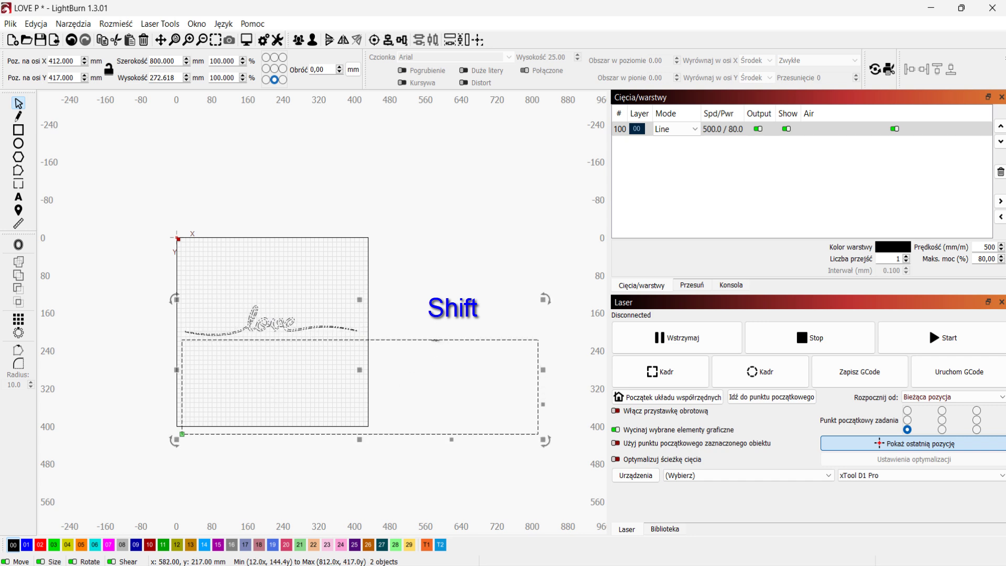
{"action": "left_click", "coordinate": [375, 41]}
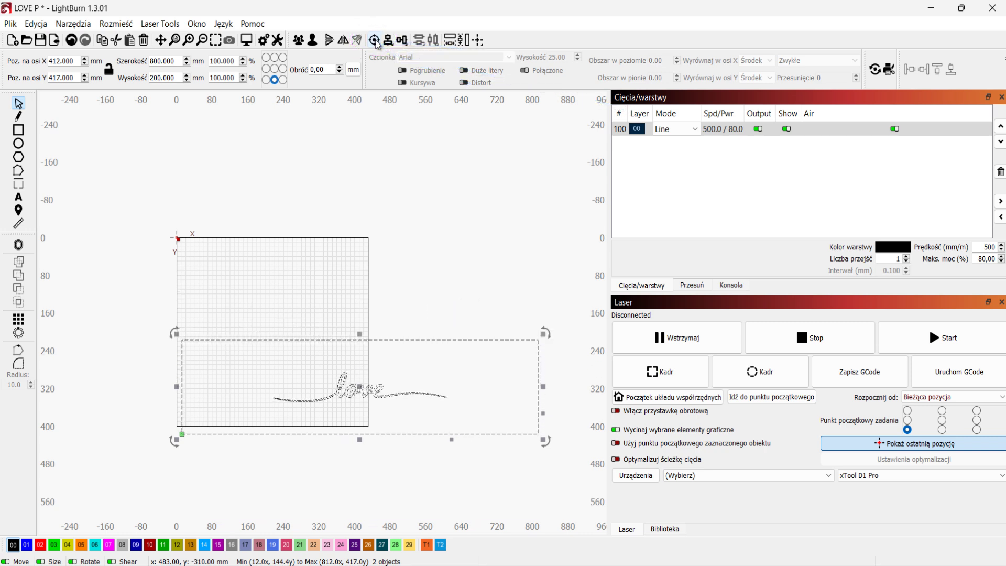
{"action": "left_click", "coordinate": [406, 402]}
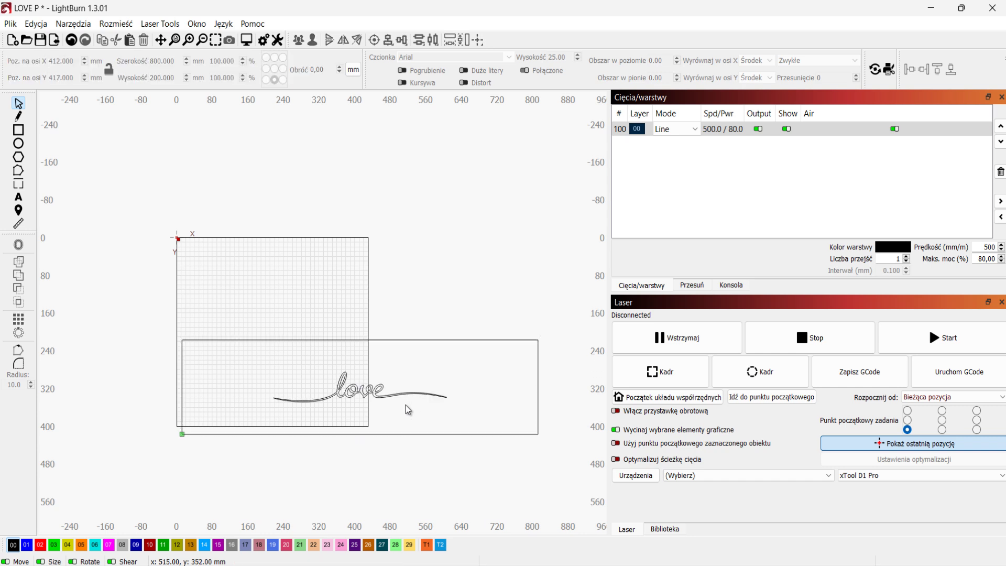
Enlarge the "love" lettering proportionally about its centre to about 766 mm wide, keeping it inside the rectangle
{"action": "left_click", "coordinate": [380, 390]}
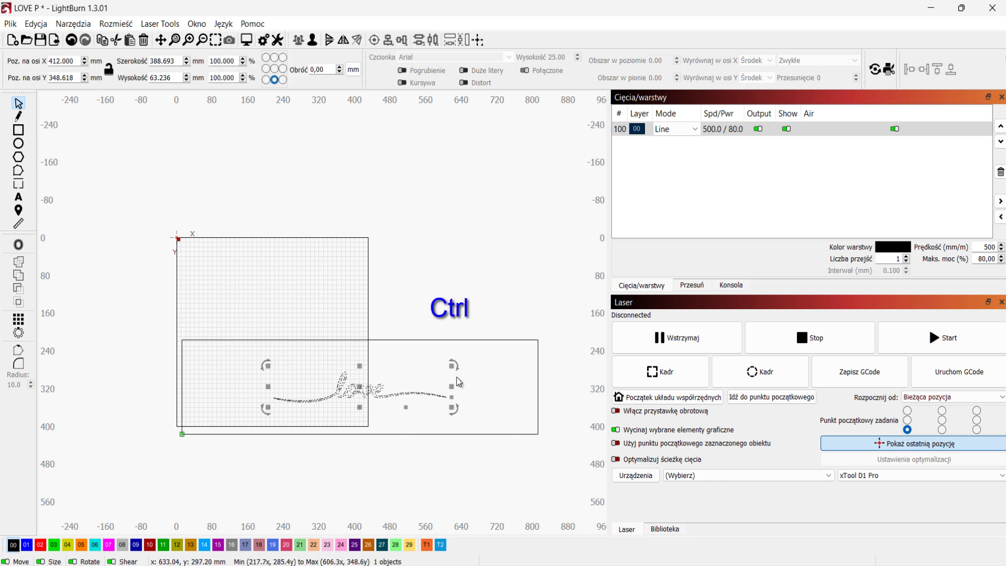
{"action": "left_click_drag", "start_coordinate": [451, 366], "coordinate": [482, 351]}
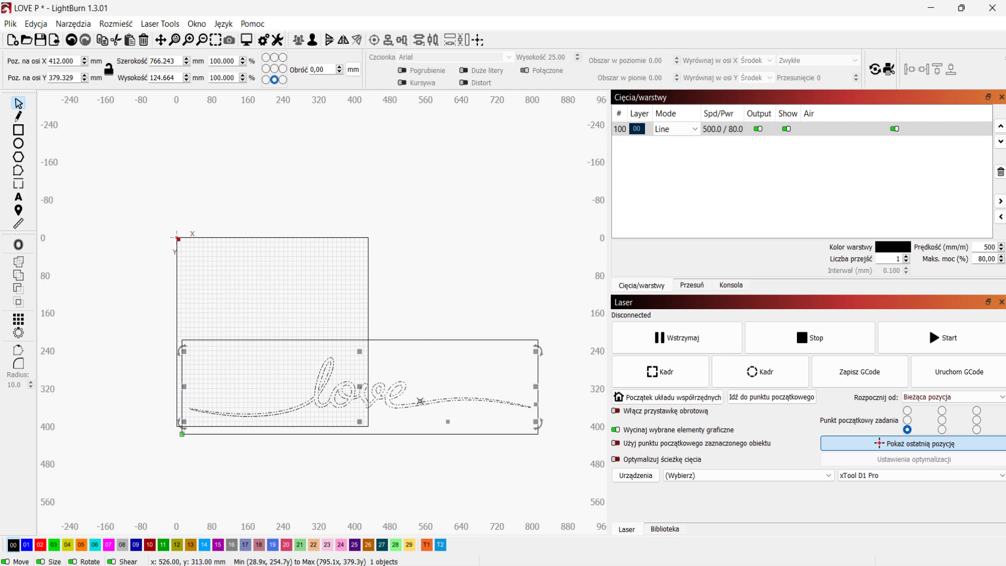
{"action": "left_click", "coordinate": [435, 461]}
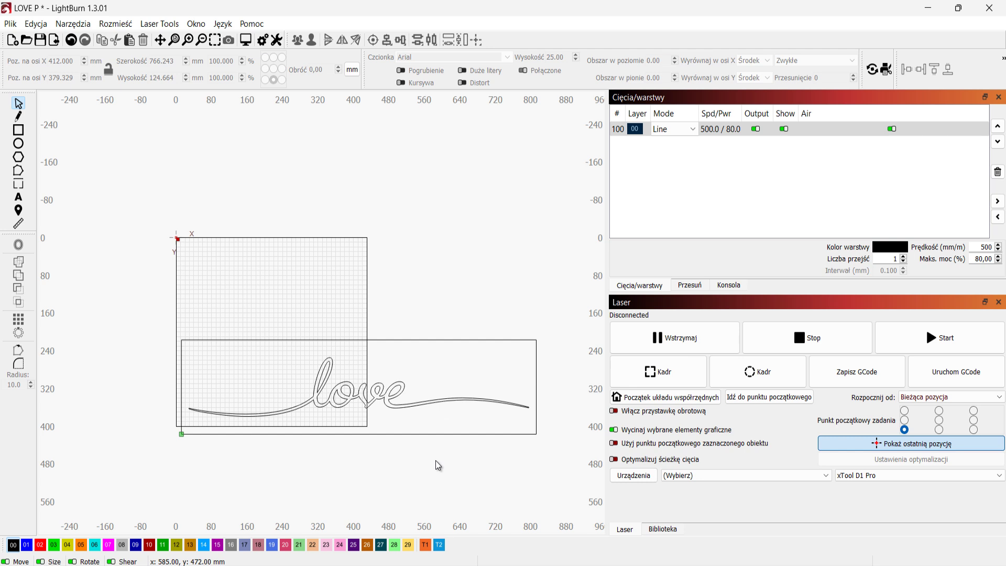
Assign the 800 × 200 mm rectangle to the green layer 03
{"action": "left_click", "coordinate": [447, 437]}
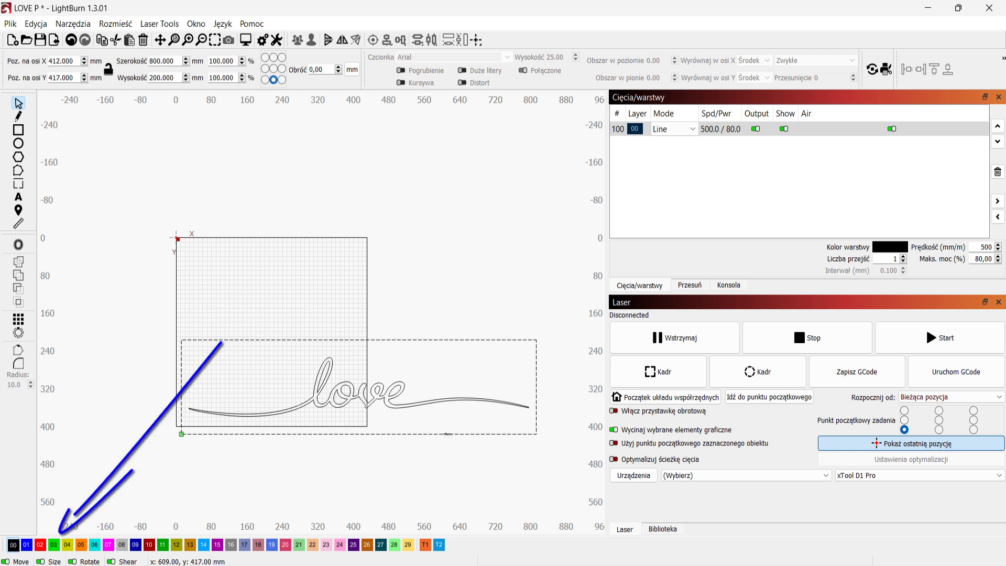
{"action": "left_click", "coordinate": [55, 545]}
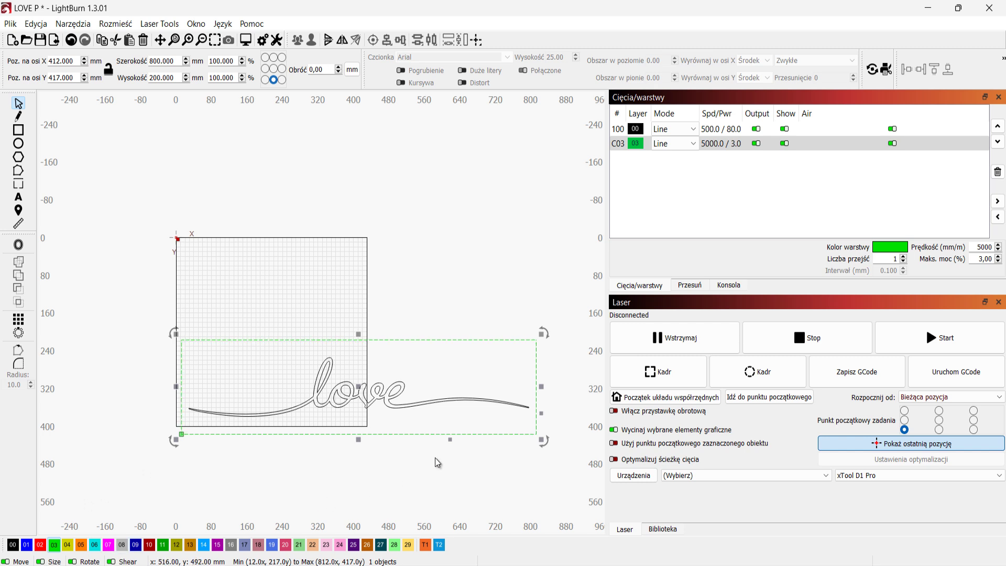
{"action": "left_click", "coordinate": [736, 147]}
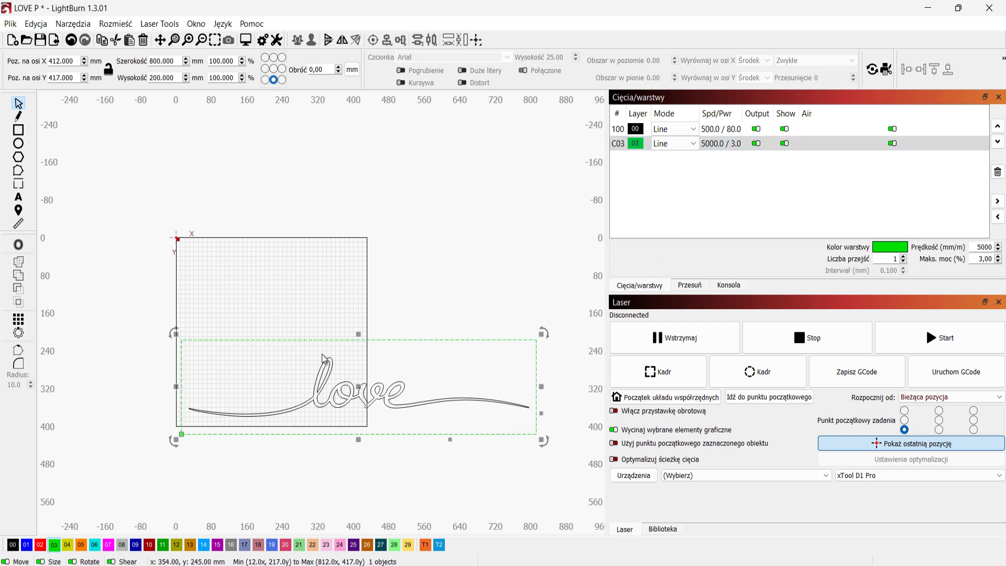
{"action": "left_click", "coordinate": [442, 492]}
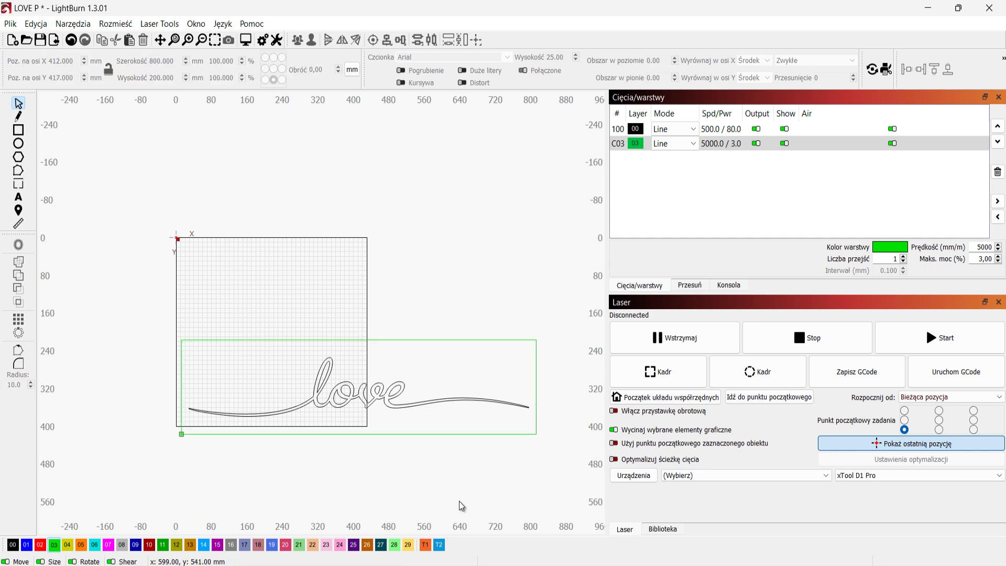
Move the lettering and the green rectangle together up by about 120 mm
{"action": "left_click_drag", "start_coordinate": [467, 508], "coordinate": [285, 306]}
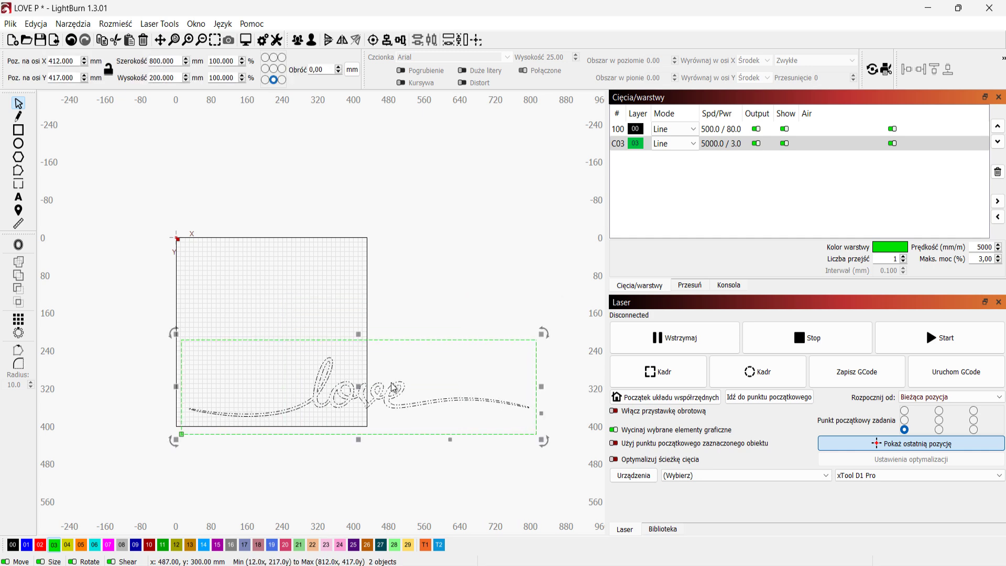
{"action": "left_click_drag", "start_coordinate": [361, 392], "coordinate": [359, 336]}
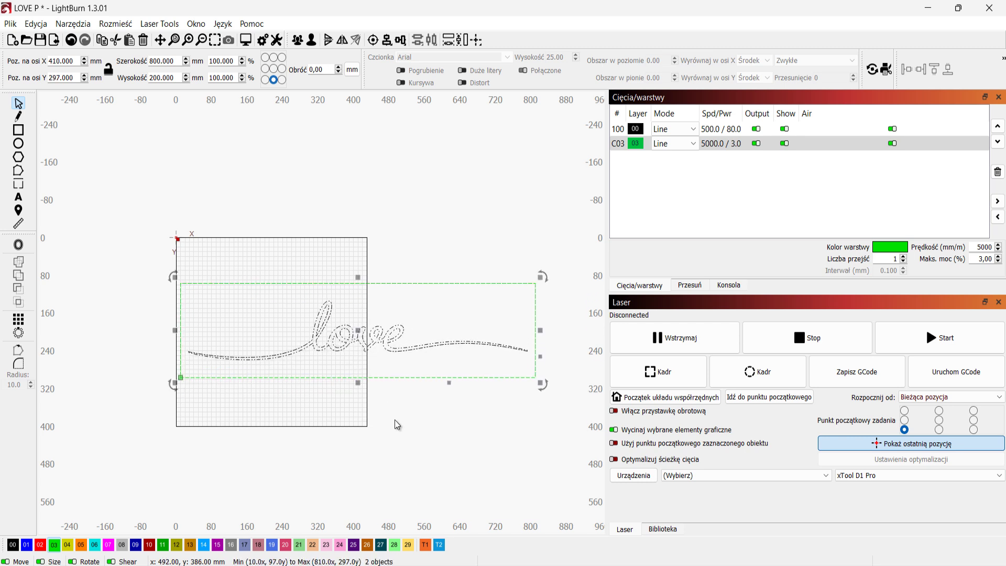
{"action": "left_click", "coordinate": [360, 474]}
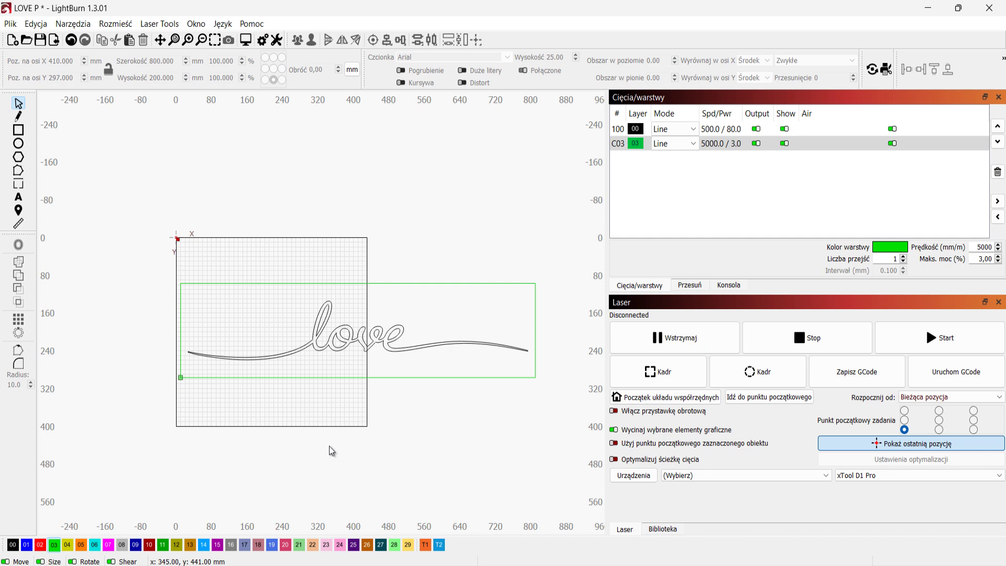
Draw a rectangle about 143 × 56 mm above the green one and assign it to the red layer 02
{"action": "scroll", "coordinate": [329, 451], "scroll_direction": "up", "scroll_amount": 3}
{"action": "scroll", "coordinate": [329, 451], "scroll_direction": "down", "scroll_amount": 1}
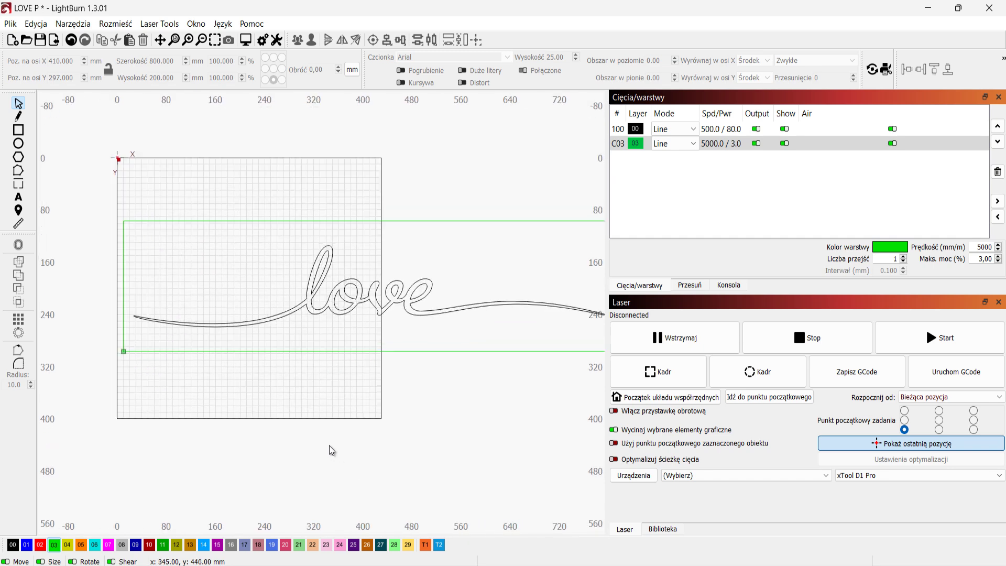
{"action": "scroll", "coordinate": [329, 446], "scroll_direction": "up", "scroll_amount": 1}
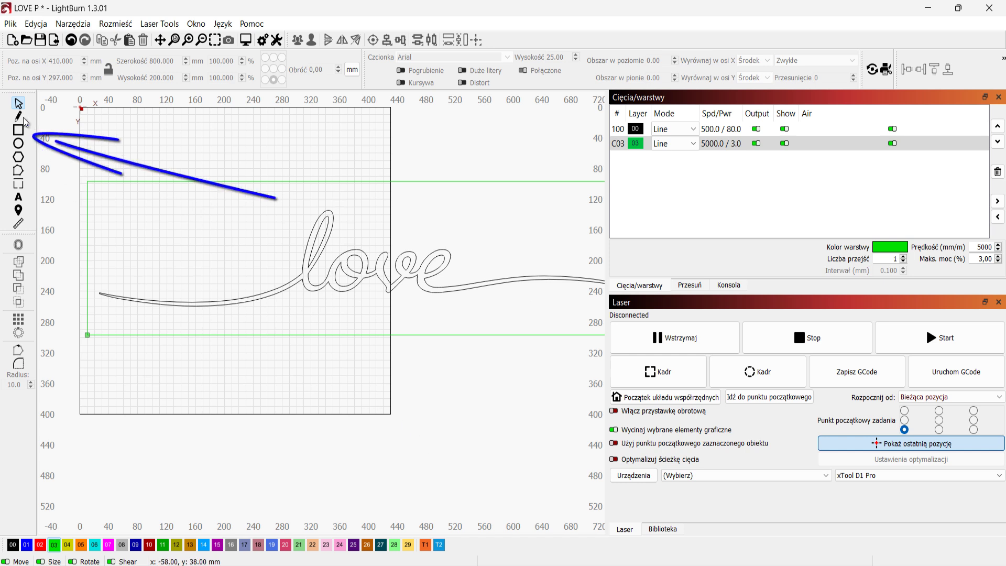
{"action": "left_click", "coordinate": [19, 132]}
{"action": "left_click_drag", "start_coordinate": [134, 126], "coordinate": [238, 169]}
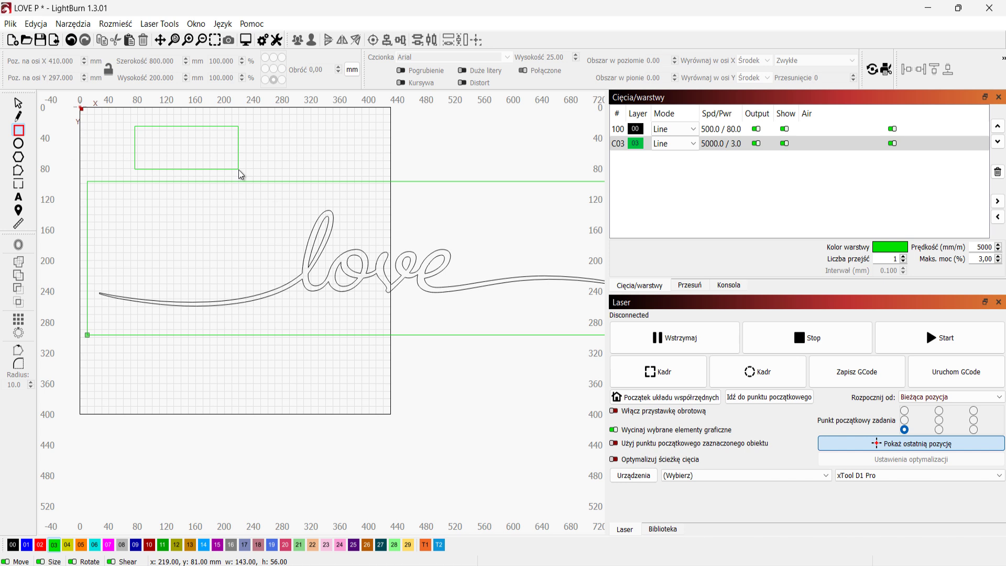
{"action": "left_click_drag", "start_coordinate": [238, 170], "coordinate": [238, 170]}
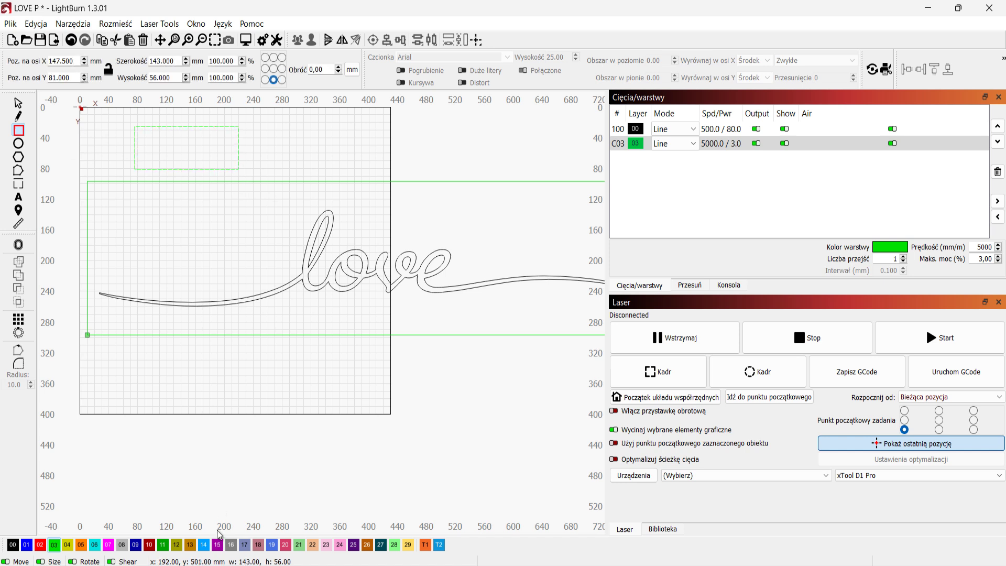
{"action": "left_click", "coordinate": [38, 545]}
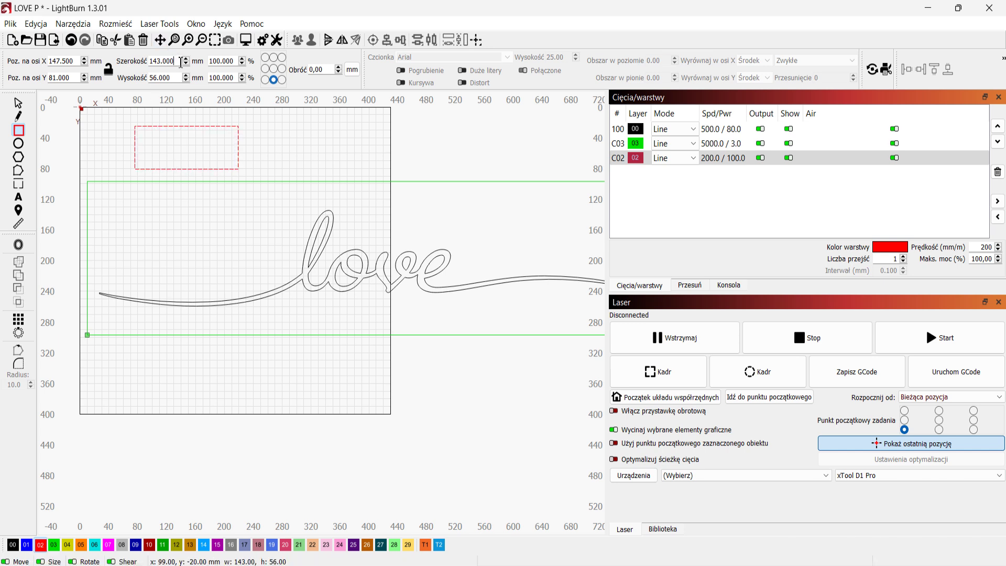
Set the red rectangle's size to 400 mm wide and 200 mm high
{"action": "key", "text": "BackSpace"}
{"action": "key", "text": "BackSpace"}
{"action": "key", "text": "BackSpace"}
{"action": "key", "text": "BackSpace"}
{"action": "key", "text": "BackSpace"}
{"action": "key", "text": "BackSpace"}
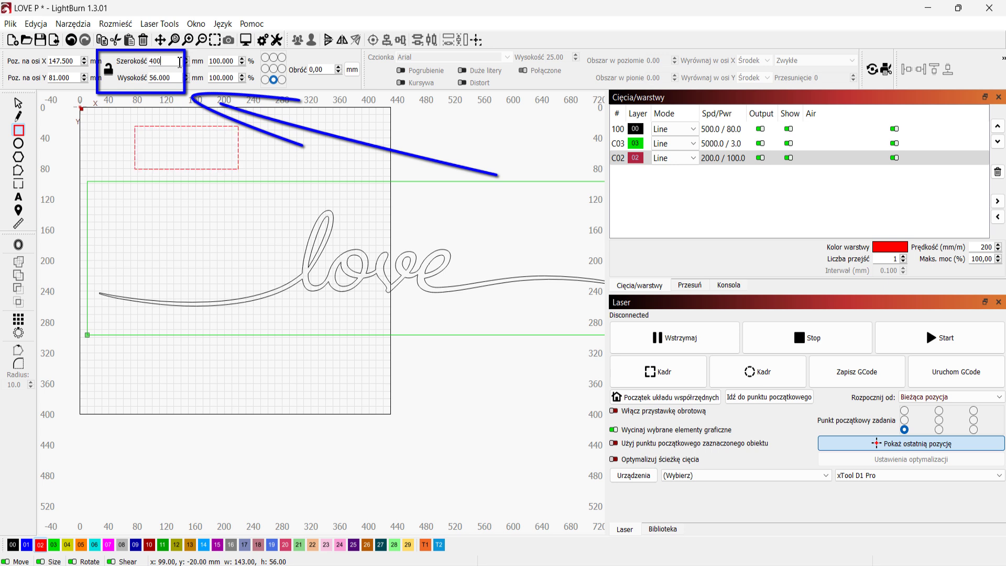
{"action": "type", "text": "400"}
{"action": "key", "text": "Return"}
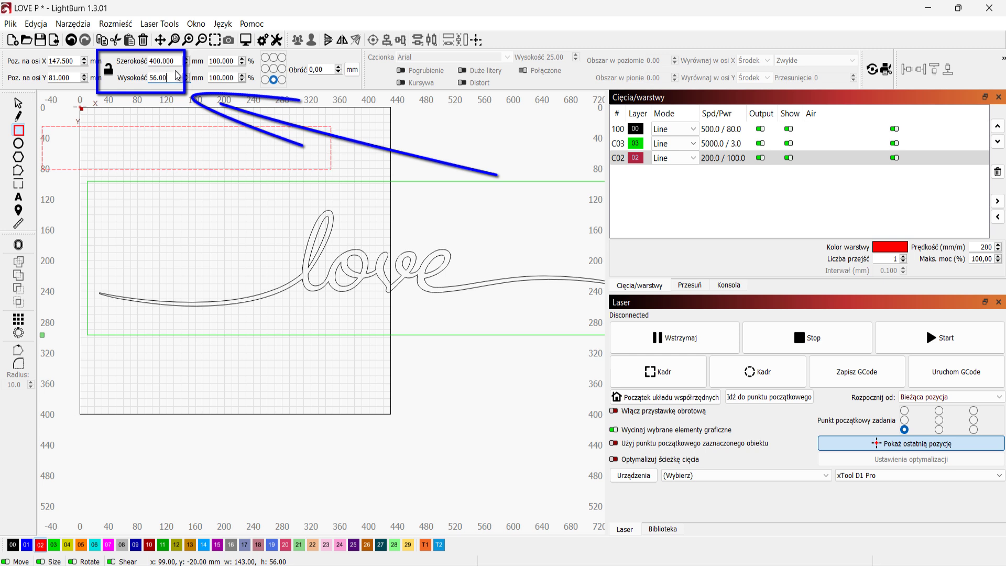
{"action": "key", "text": "BackSpace"}
{"action": "type", "text": "2"}
{"action": "key", "text": "Return"}
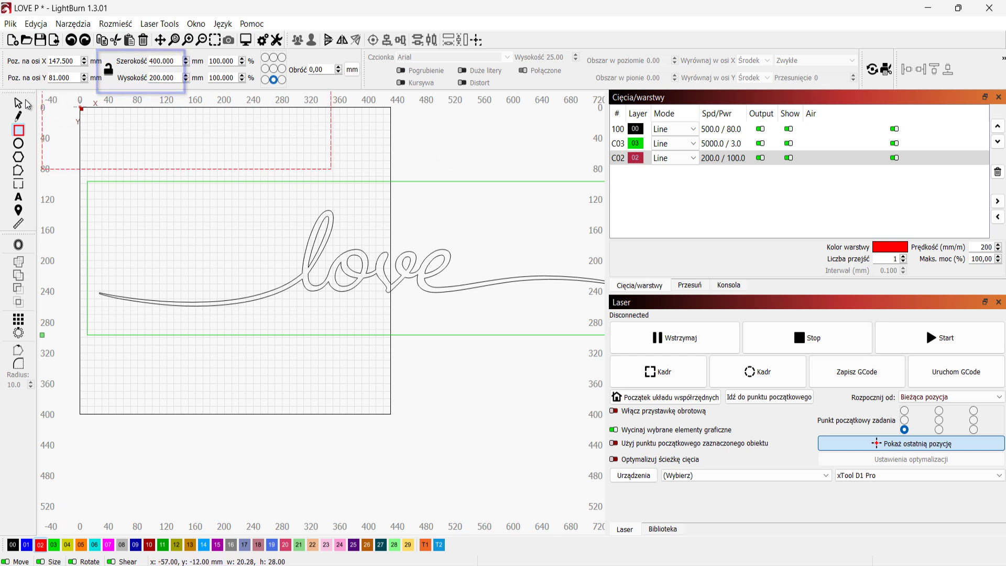
Move the red rectangle onto the left half of the green rectangle, aligning their left corners
{"action": "left_click", "coordinate": [18, 103]}
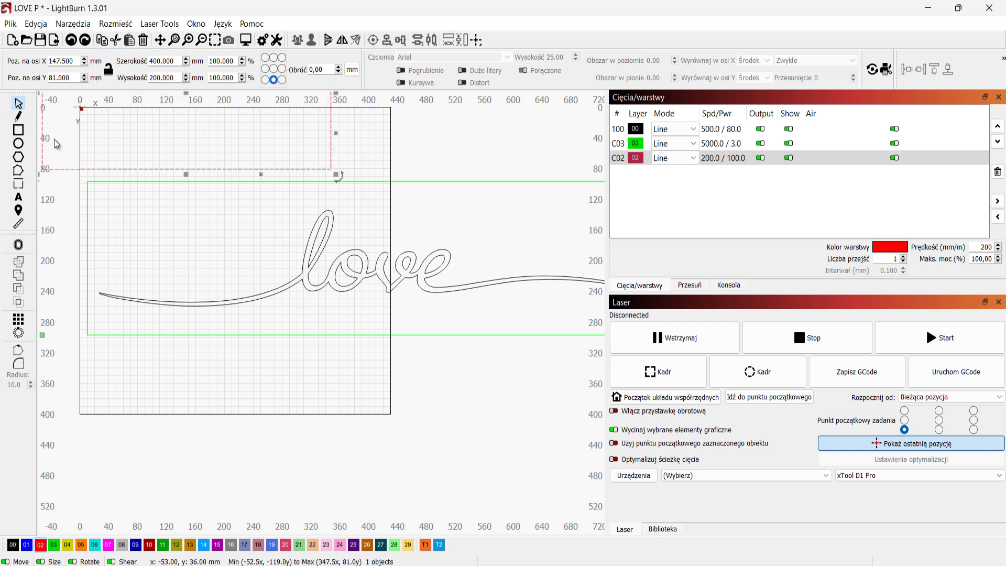
{"action": "left_click", "coordinate": [150, 168]}
{"action": "left_click_drag", "start_coordinate": [148, 168], "coordinate": [191, 337]}
{"action": "mouse_move", "coordinate": [83, 183]}
{"action": "left_mouse_down"}
{"action": "mouse_move", "coordinate": [89, 193]}
{"action": "mouse_move", "coordinate": [88, 183]}
{"action": "left_mouse_up"}
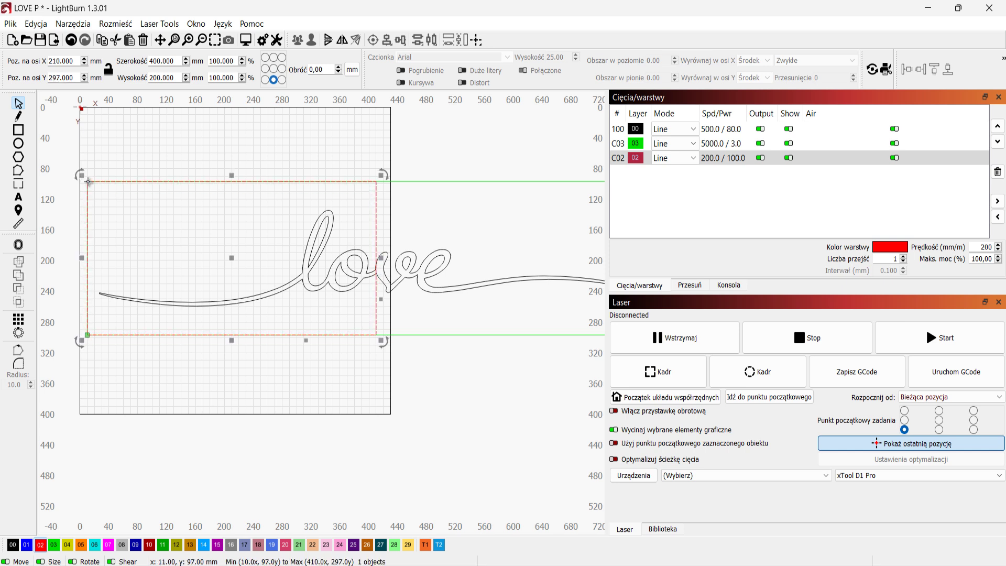
{"action": "left_click", "coordinate": [450, 399]}
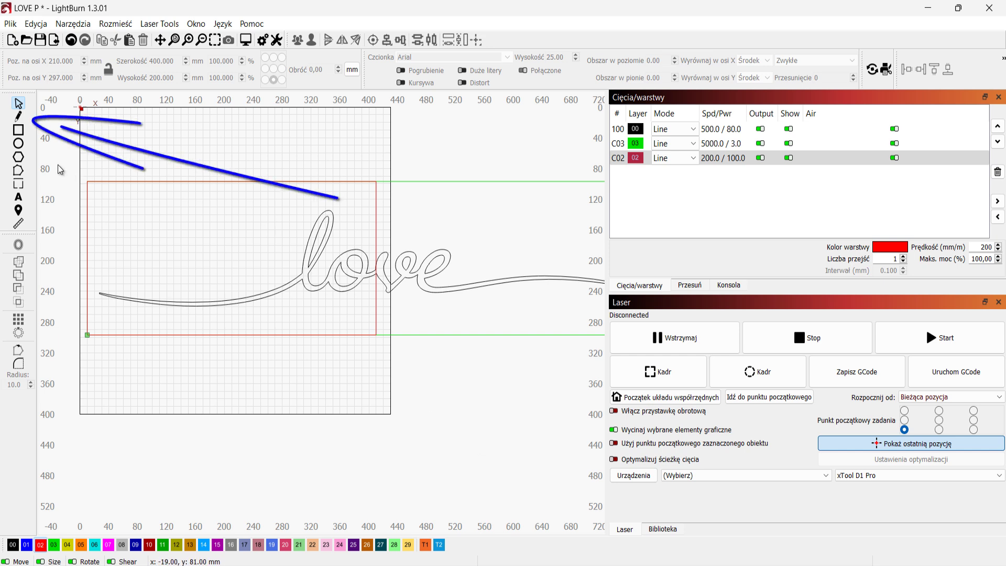
Draw a cross of two lines, about 20 mm wide and 16 mm high, above the red rectangle's upper-right corner
{"action": "left_click", "coordinate": [19, 117]}
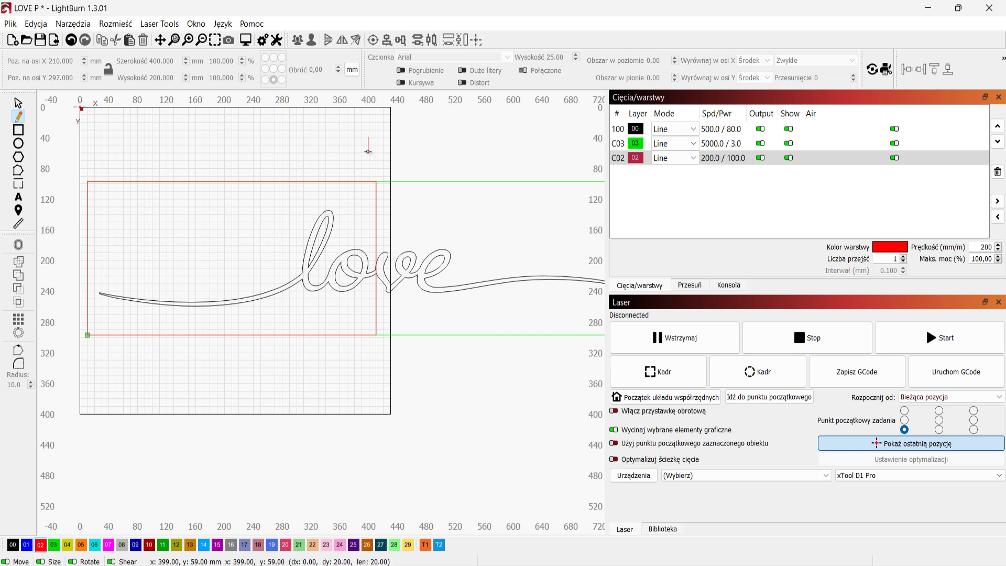
{"action": "left_click", "coordinate": [368, 150]}
{"action": "key", "text": "Escape"}
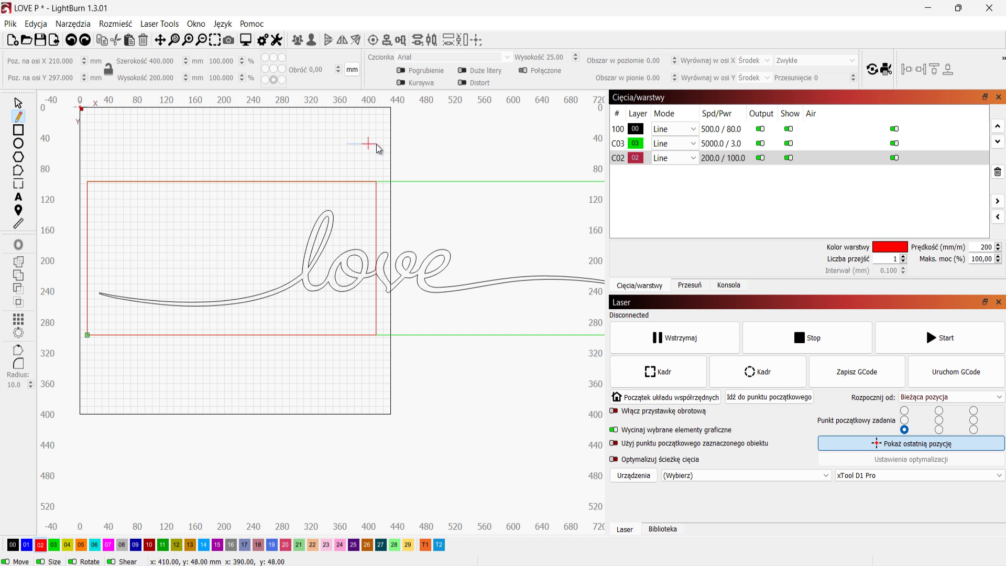
{"action": "key", "text": "Escape"}
{"action": "scroll", "coordinate": [409, 190], "scroll_direction": "up", "scroll_amount": 1}
{"action": "scroll", "coordinate": [409, 190], "scroll_direction": "up", "scroll_amount": 1}
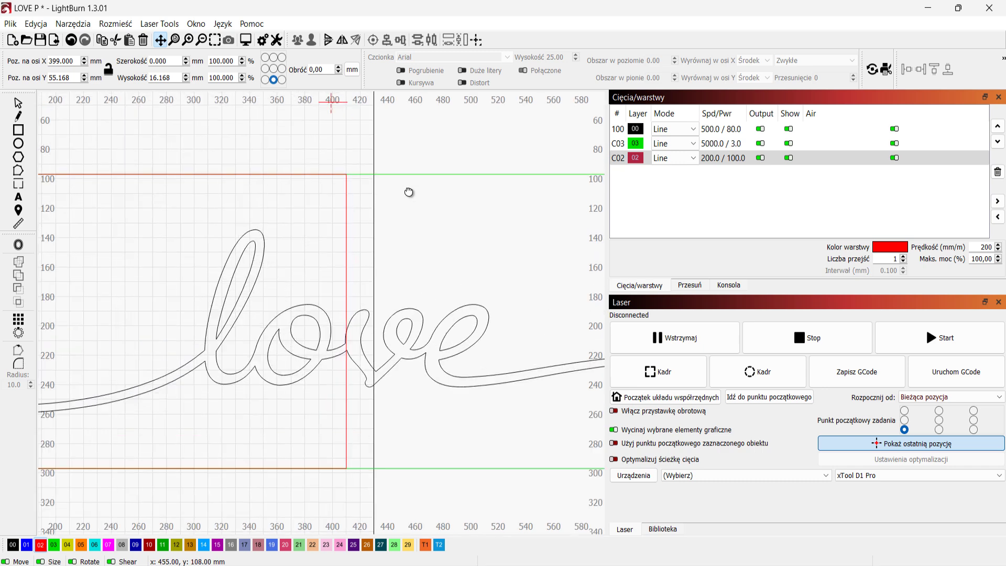
{"action": "scroll", "coordinate": [342, 175], "scroll_direction": "up", "scroll_amount": 1}
{"action": "left_click_drag", "start_coordinate": [341, 175], "coordinate": [356, 301]}
{"action": "scroll", "coordinate": [373, 283], "scroll_direction": "up", "scroll_amount": 4}
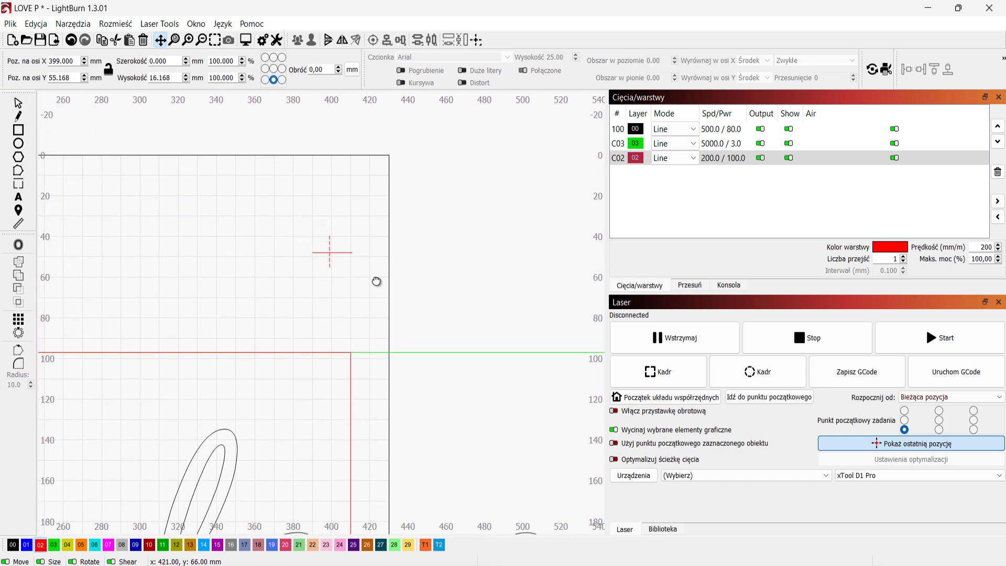
{"action": "left_click", "coordinate": [304, 278]}
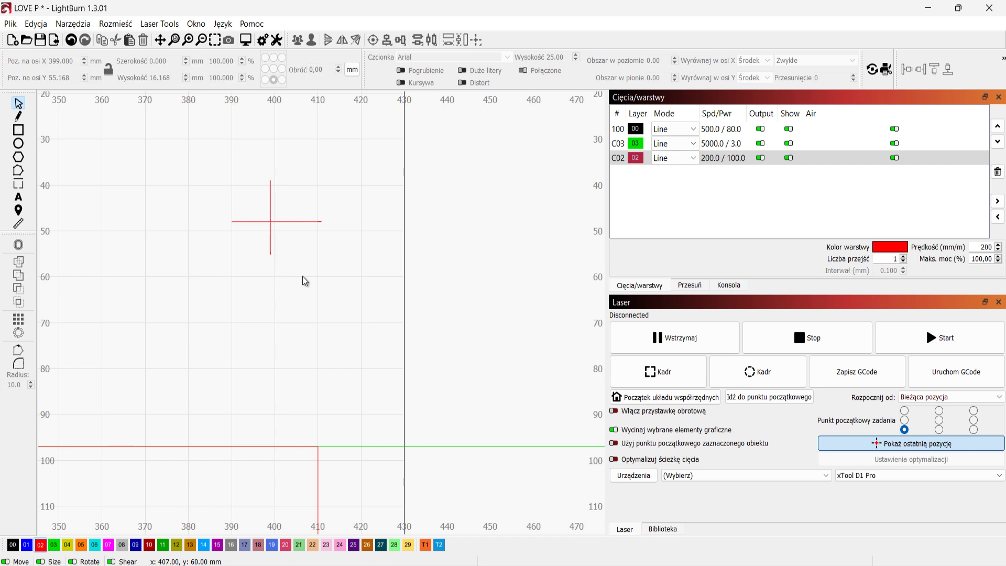
Set the height of the cross's vertical line to 10 mm
{"action": "left_click", "coordinate": [270, 236]}
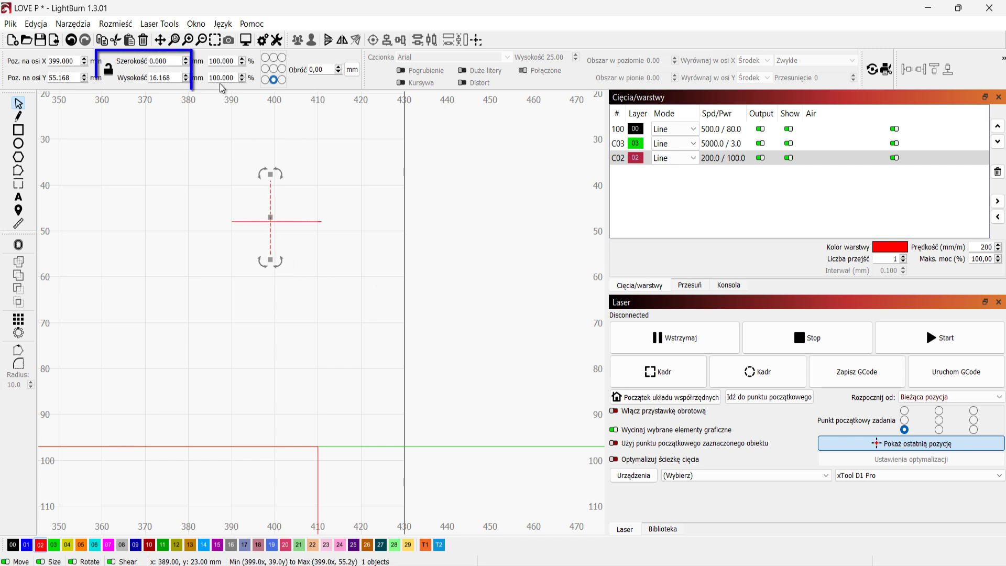
{"action": "double_click", "coordinate": [158, 76]}
{"action": "triple_click", "coordinate": [158, 76]}
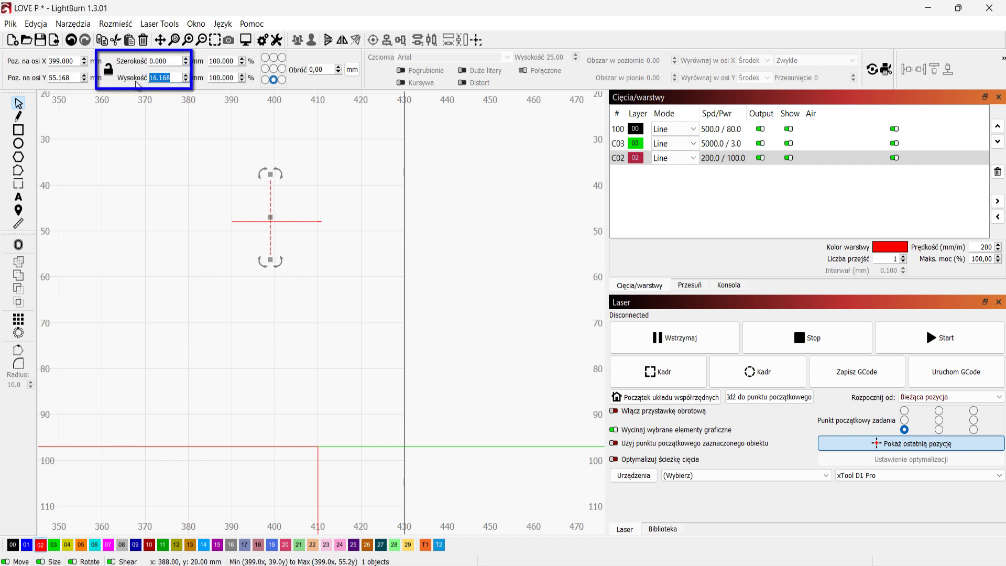
{"action": "type", "text": "10"}
{"action": "left_click", "coordinate": [223, 283]}
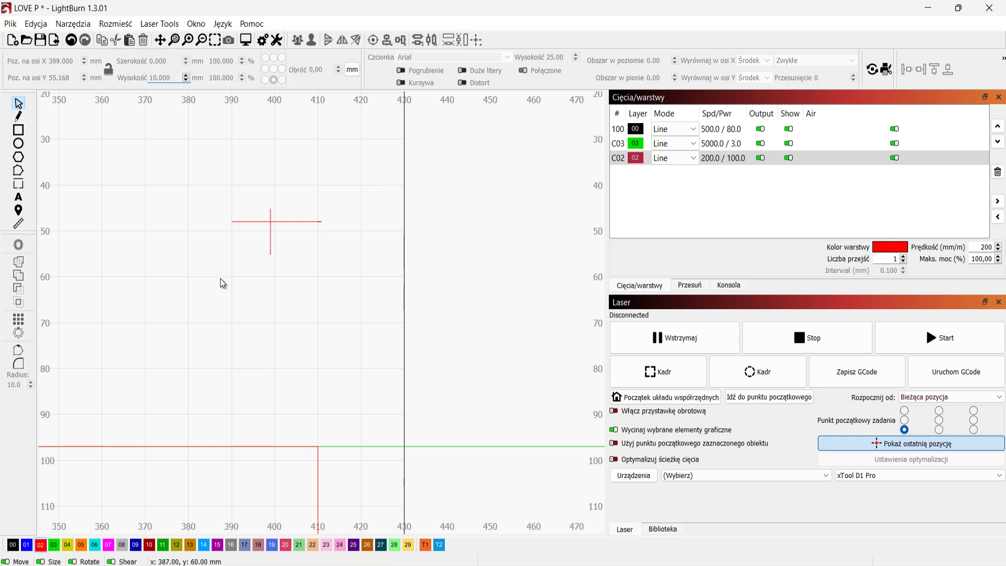
Set the width of the cross's horizontal line to 10 mm
{"action": "left_click", "coordinate": [264, 222]}
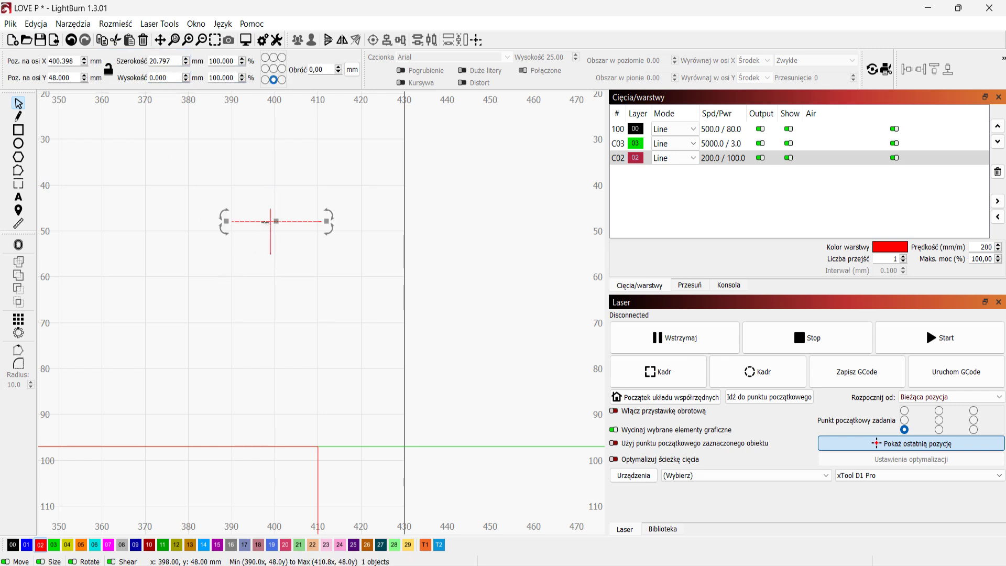
{"action": "left_click_drag", "start_coordinate": [176, 61], "coordinate": [149, 64]}
{"action": "type", "text": "10"}
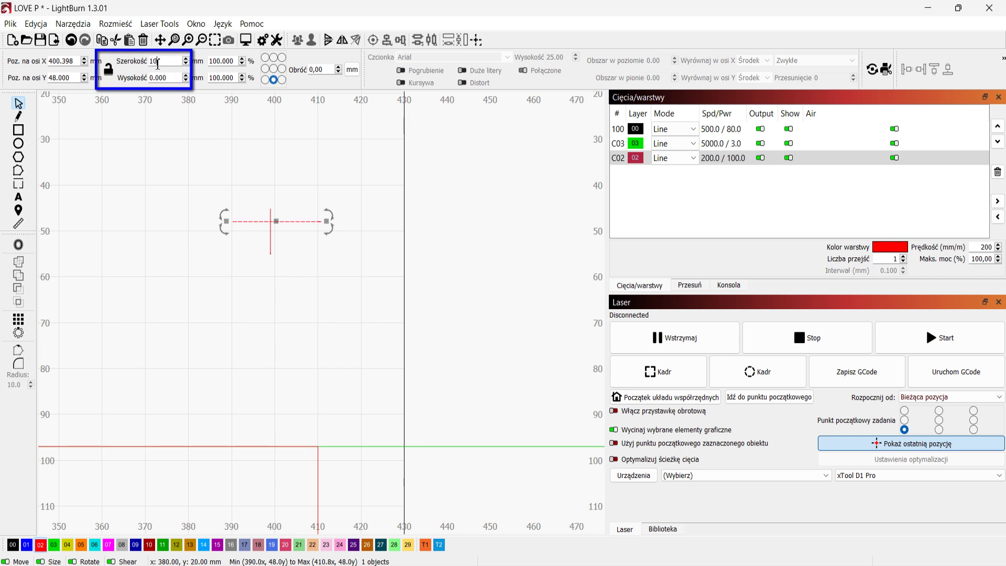
{"action": "left_click", "coordinate": [146, 253]}
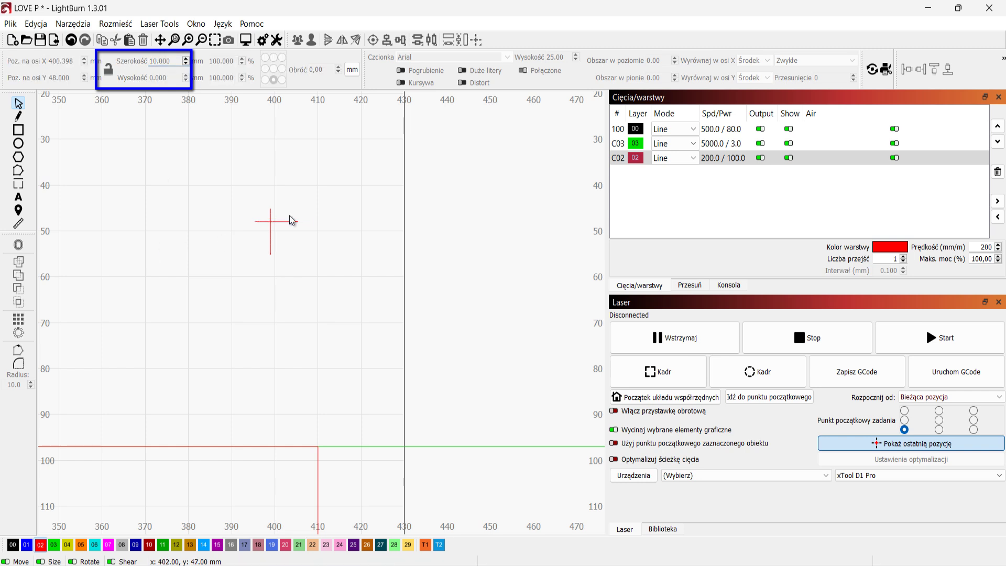
Move the horizontal line down to cross the vertical line near its middle, and group the two lines
{"action": "left_click_drag", "start_coordinate": [284, 221], "coordinate": [277, 236]}
{"action": "left_click", "coordinate": [327, 246]}
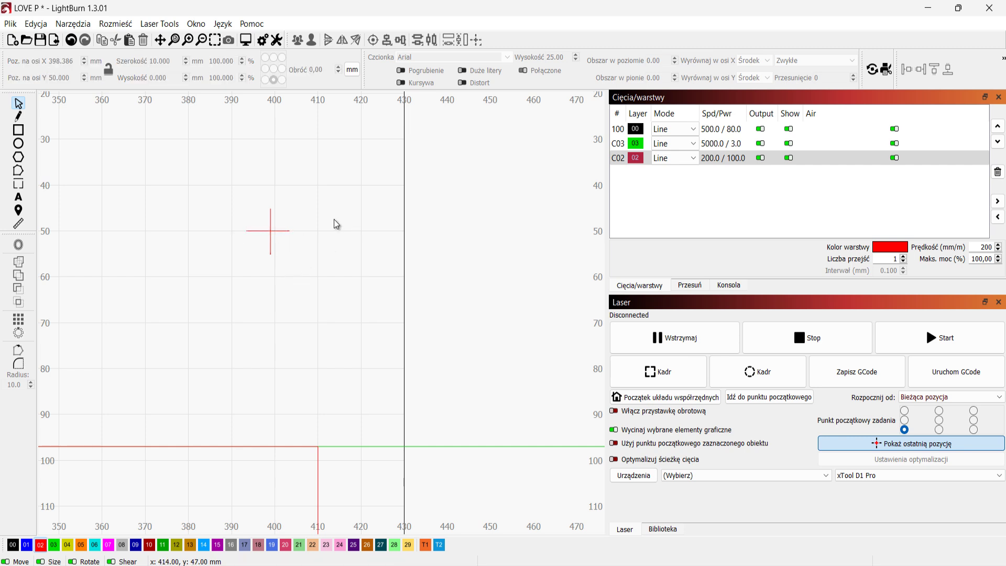
{"action": "left_click_drag", "start_coordinate": [233, 197], "coordinate": [323, 278]}
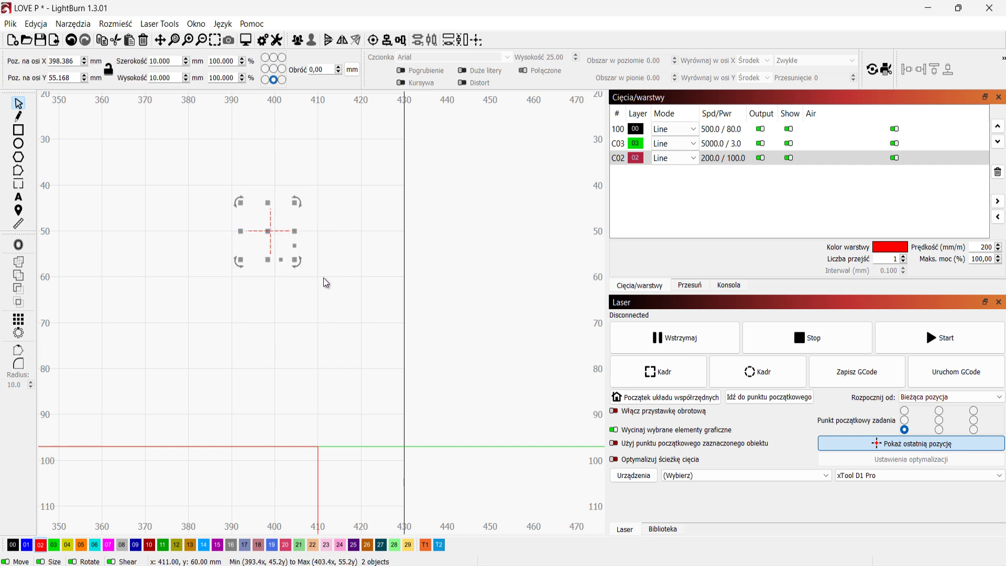
{"action": "right_click", "coordinate": [283, 222]}
{"action": "left_click", "coordinate": [306, 325]}
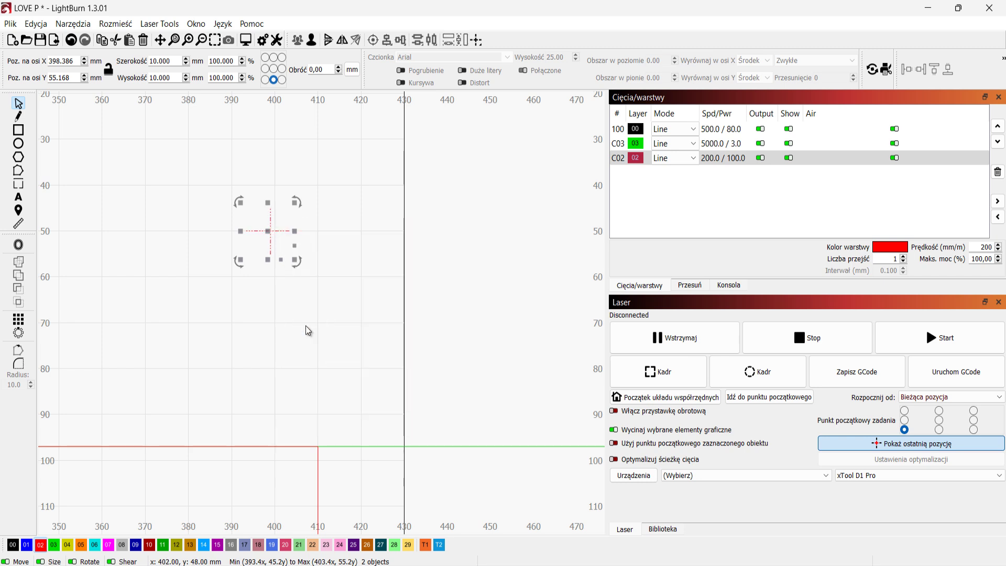
{"action": "left_click", "coordinate": [307, 290]}
Move the grouped cross onto the red rectangle's right edge, just below its upper-right corner inside the green rectangle
{"action": "left_click", "coordinate": [271, 231]}
{"action": "left_click_drag", "start_coordinate": [370, 364], "coordinate": [313, 225]}
{"action": "left_click", "coordinate": [303, 156]}
{"action": "left_click_drag", "start_coordinate": [293, 157], "coordinate": [359, 414]}
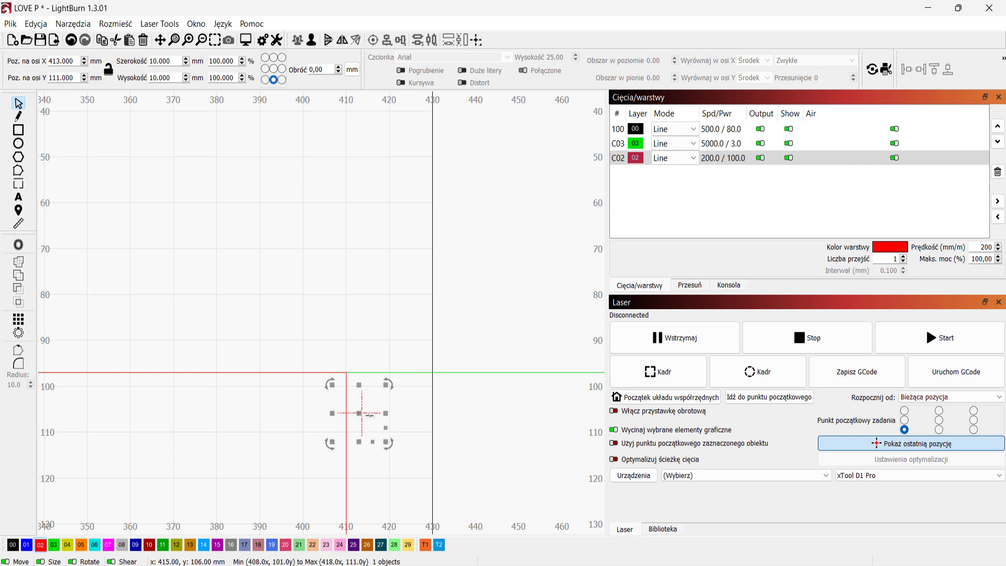
{"action": "key", "text": "Escape"}
{"action": "key", "text": "space"}
{"action": "left_click_drag", "start_coordinate": [464, 444], "coordinate": [477, 219]}
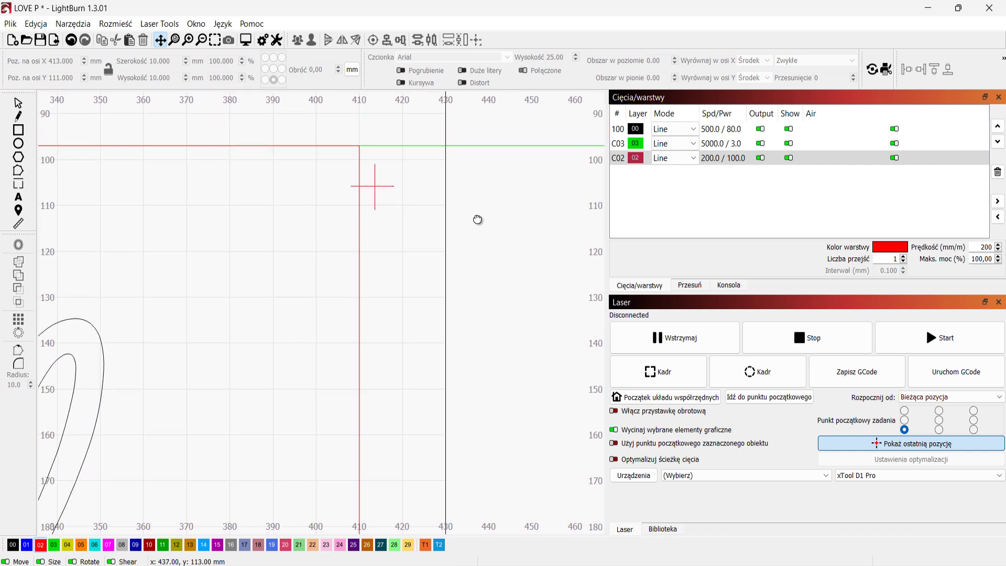
Assign the alignment cross to the blue layer 01
{"action": "left_click", "coordinate": [376, 186]}
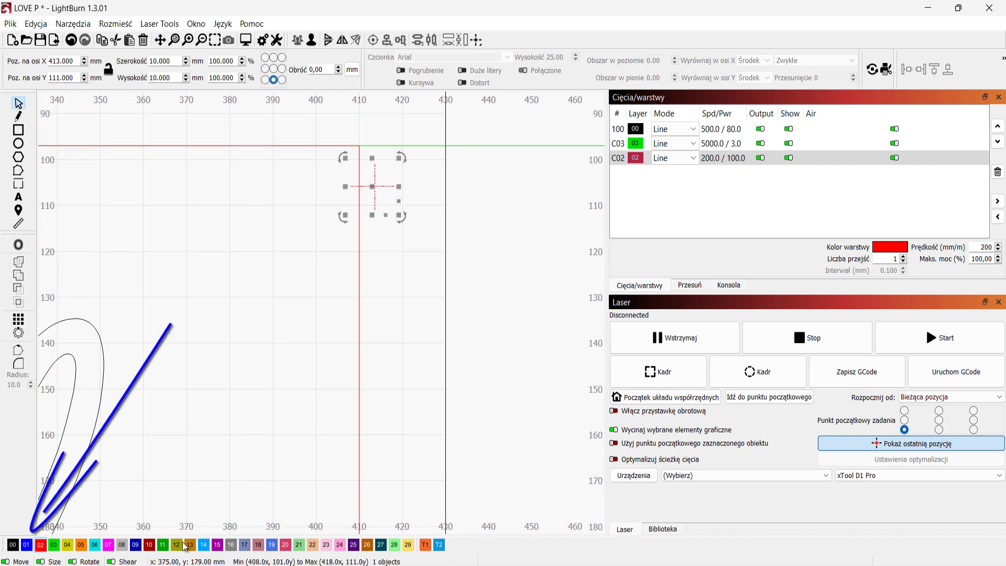
{"action": "left_click", "coordinate": [27, 545]}
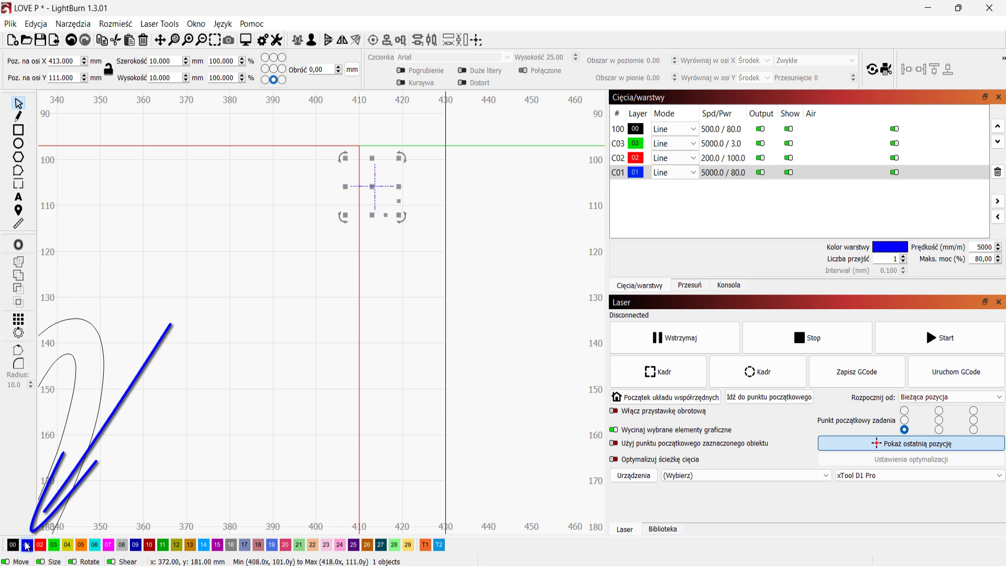
{"action": "left_click", "coordinate": [391, 373]}
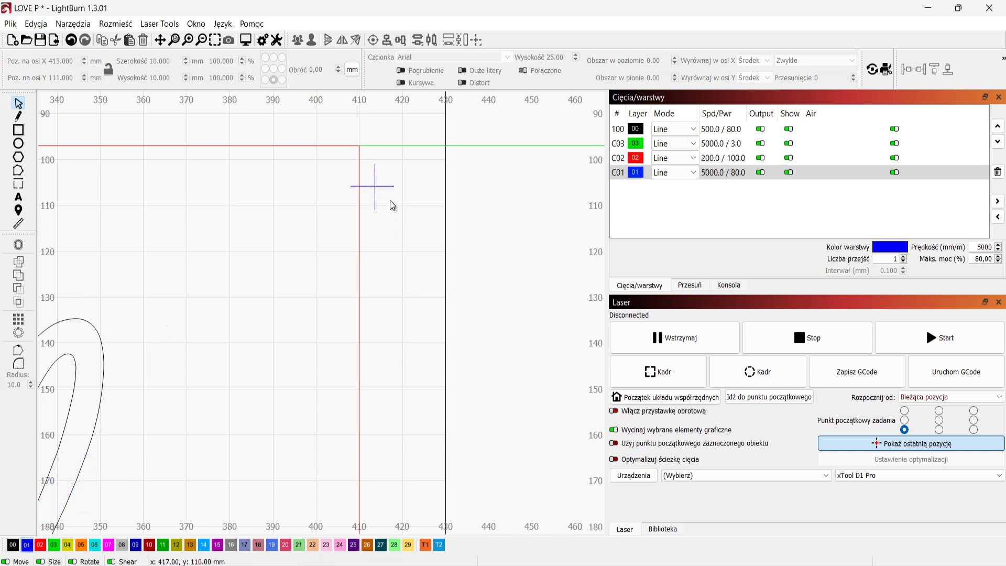
Copy the blue alignment cross and paste the duplicate below the original
{"action": "left_click", "coordinate": [373, 186]}
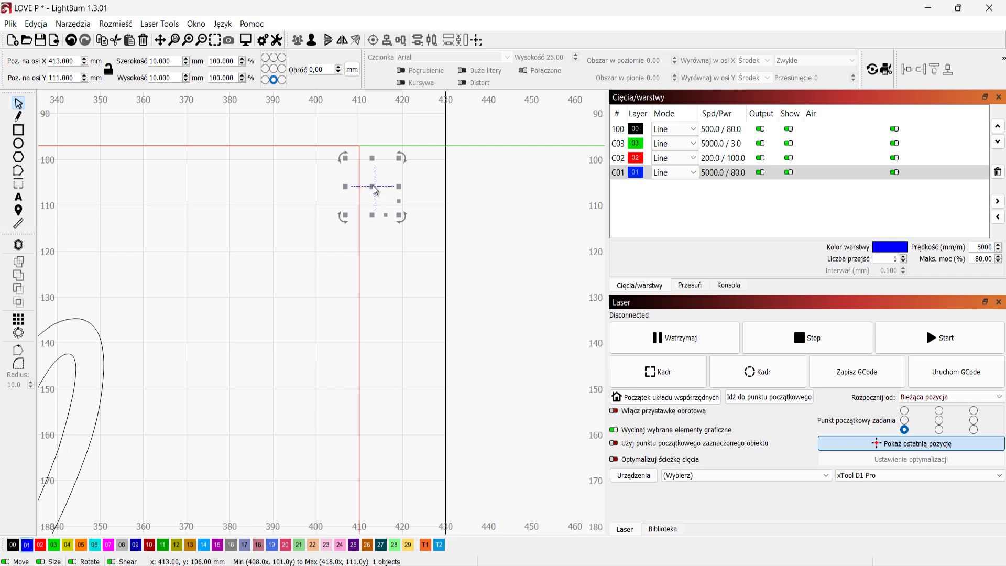
{"action": "right_click", "coordinate": [372, 186]}
{"action": "left_click", "coordinate": [403, 208]}
{"action": "right_click", "coordinate": [398, 291]}
{"action": "left_click", "coordinate": [427, 330]}
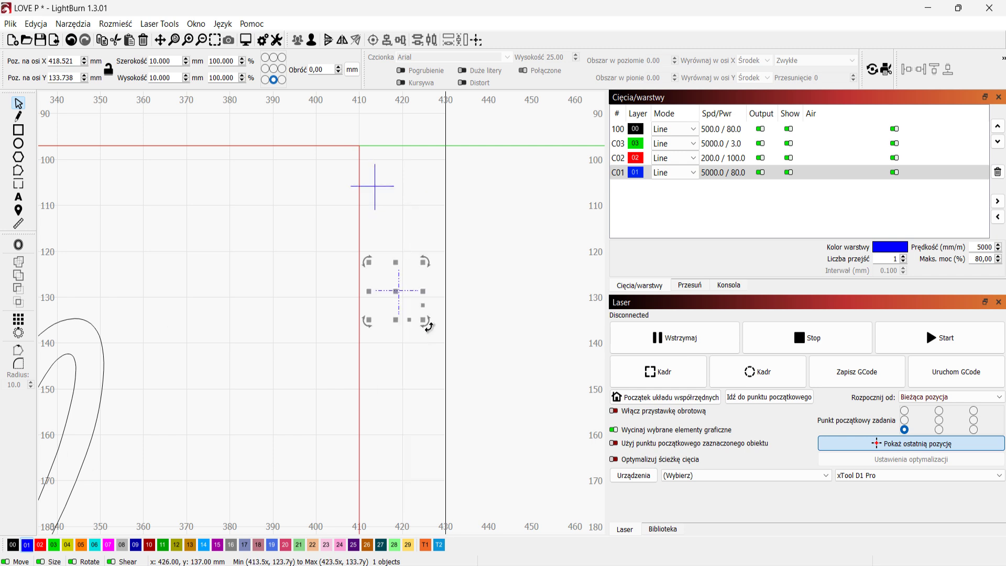
Move the duplicate cross beside the red rectangle's lower-right corner, just inside the green rectangle's lower edge
{"action": "left_click_drag", "start_coordinate": [401, 294], "coordinate": [405, 480]}
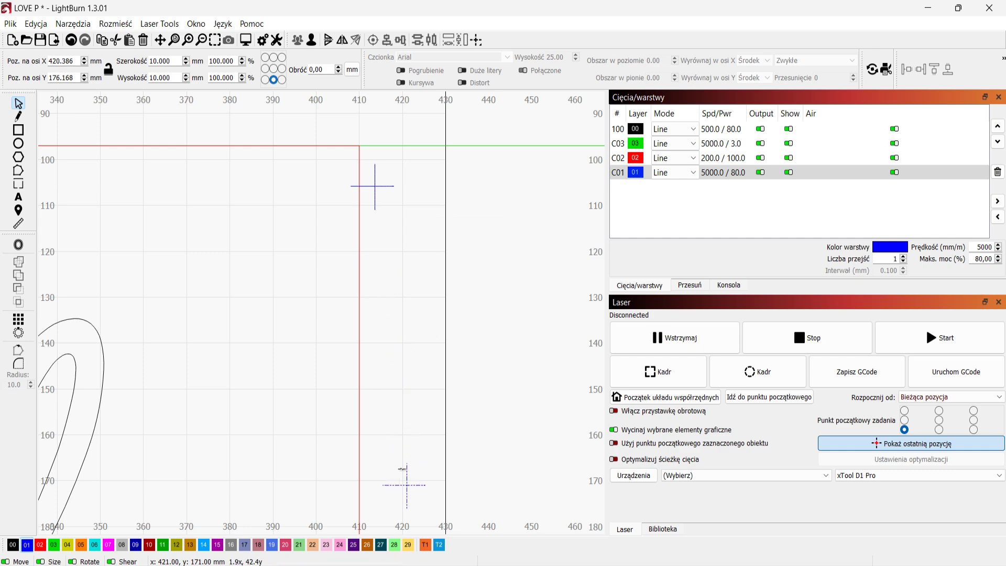
{"action": "key", "text": "space"}
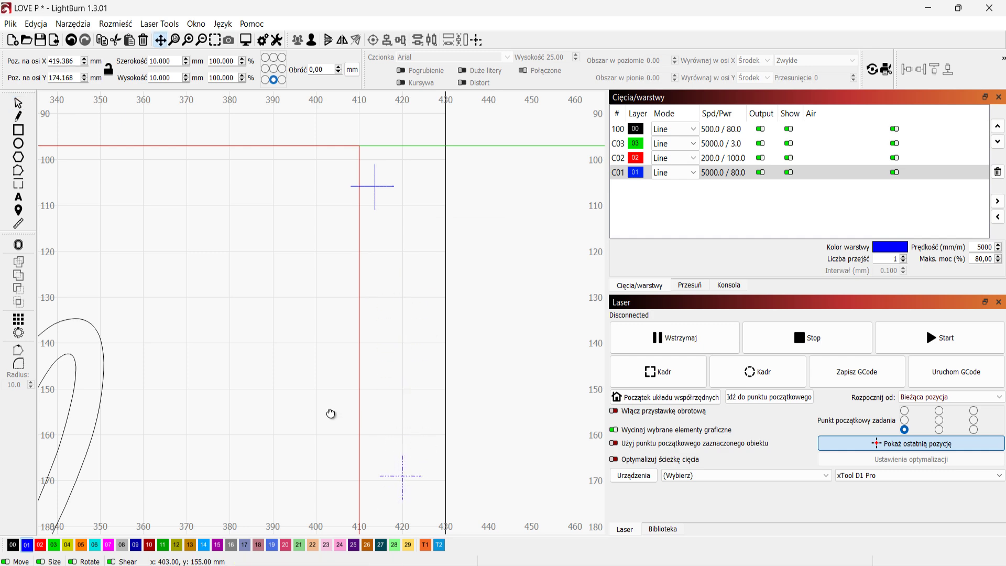
{"action": "scroll", "coordinate": [331, 409], "scroll_direction": "up", "scroll_amount": 1}
{"action": "scroll", "coordinate": [330, 408], "scroll_direction": "down", "scroll_amount": 2}
{"action": "scroll", "coordinate": [331, 409], "scroll_direction": "down", "scroll_amount": 3}
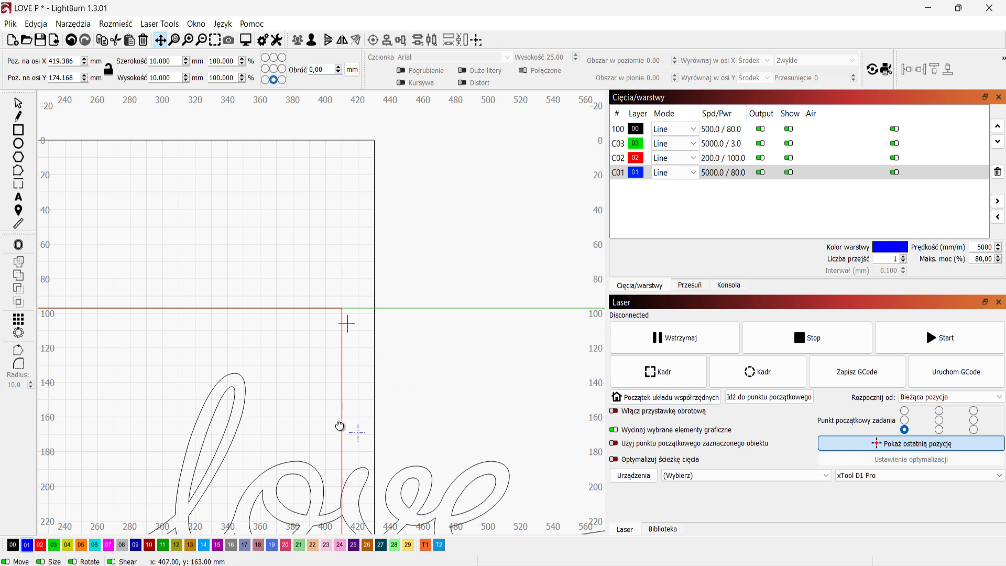
{"action": "left_click_drag", "start_coordinate": [366, 438], "coordinate": [372, 267]}
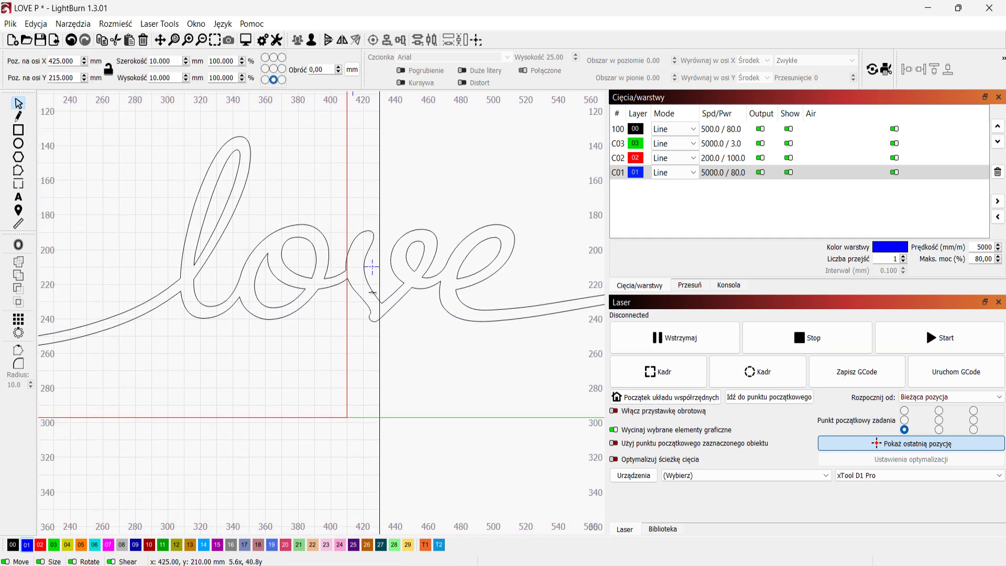
{"action": "left_click", "coordinate": [360, 397]}
{"action": "left_click", "coordinate": [351, 454]}
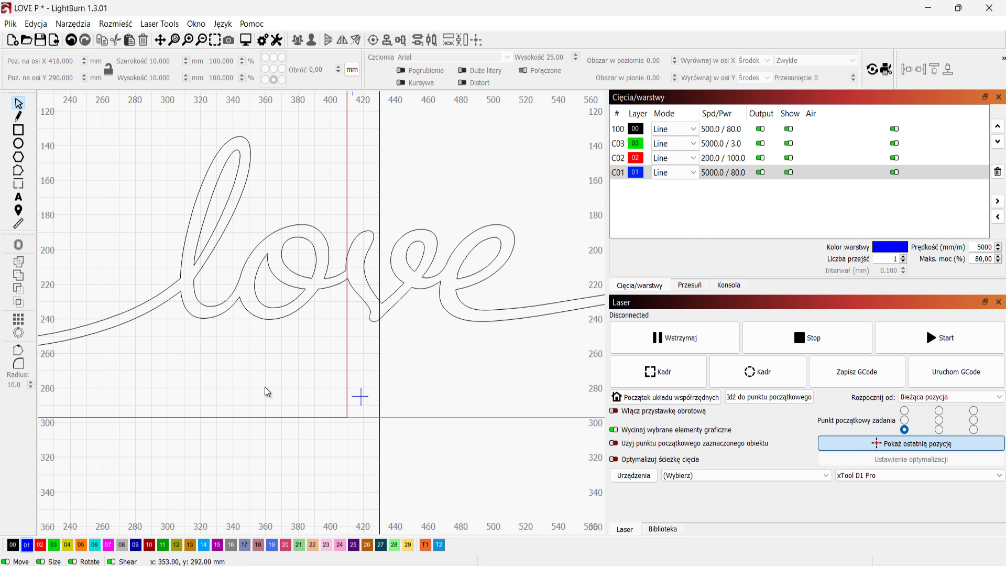
Cut the "love" lettering along the red rectangle with the Cut Shapes command, selecting the lettering first and the rectangle last
{"action": "scroll", "coordinate": [273, 366], "scroll_direction": "down", "scroll_amount": 5}
{"action": "scroll", "coordinate": [273, 366], "scroll_direction": "up", "scroll_amount": 1}
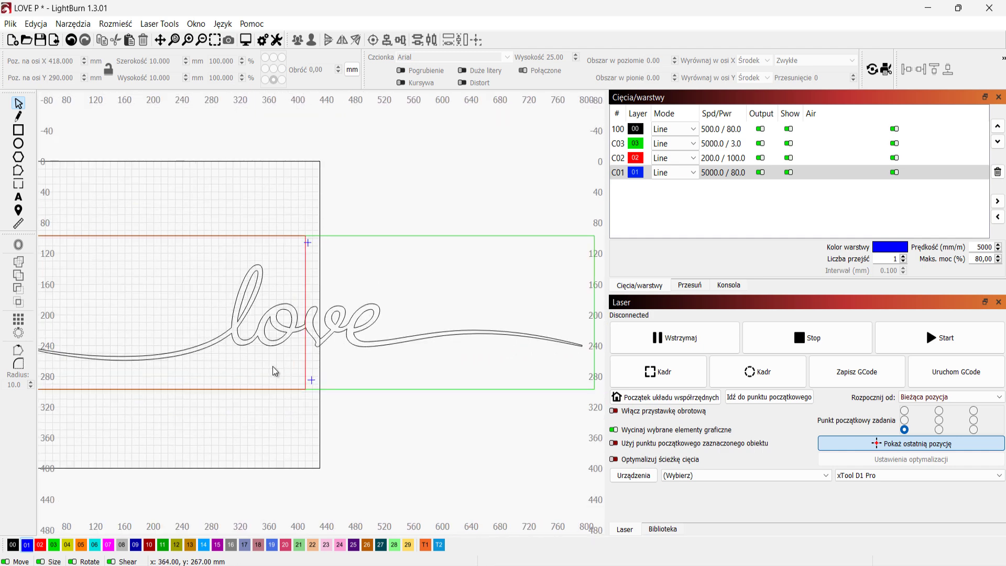
{"action": "left_click", "coordinate": [273, 361]}
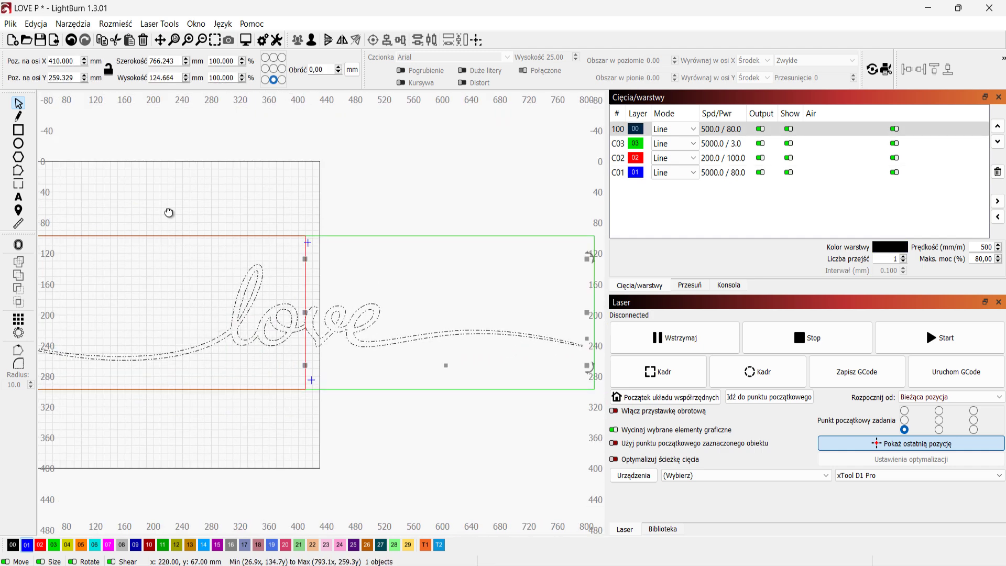
{"action": "left_click_drag", "start_coordinate": [155, 256], "coordinate": [208, 289]}
{"action": "key", "text": "Escape"}
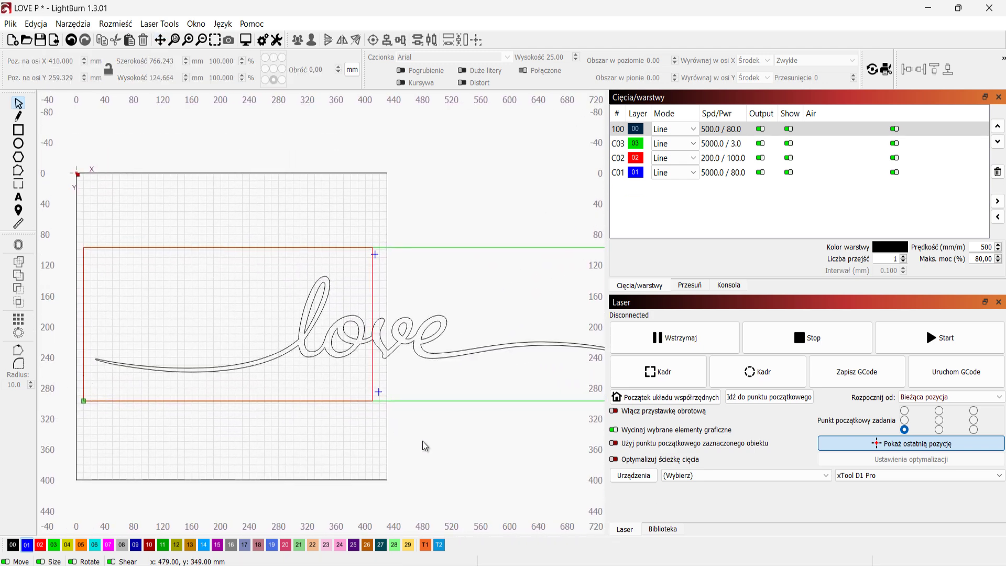
{"action": "key", "text": "shift"}
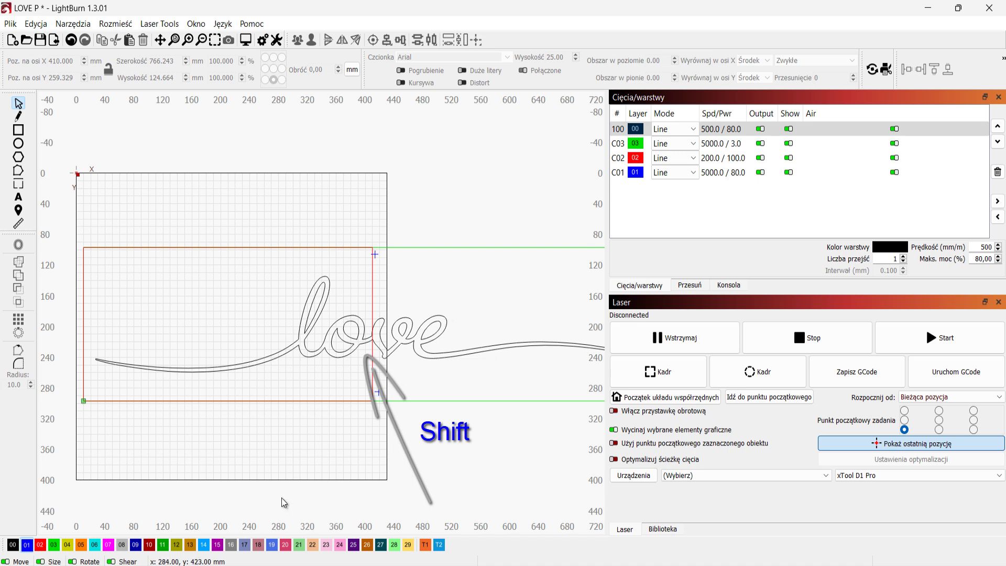
{"action": "left_click", "coordinate": [366, 356], "text": "shift"}
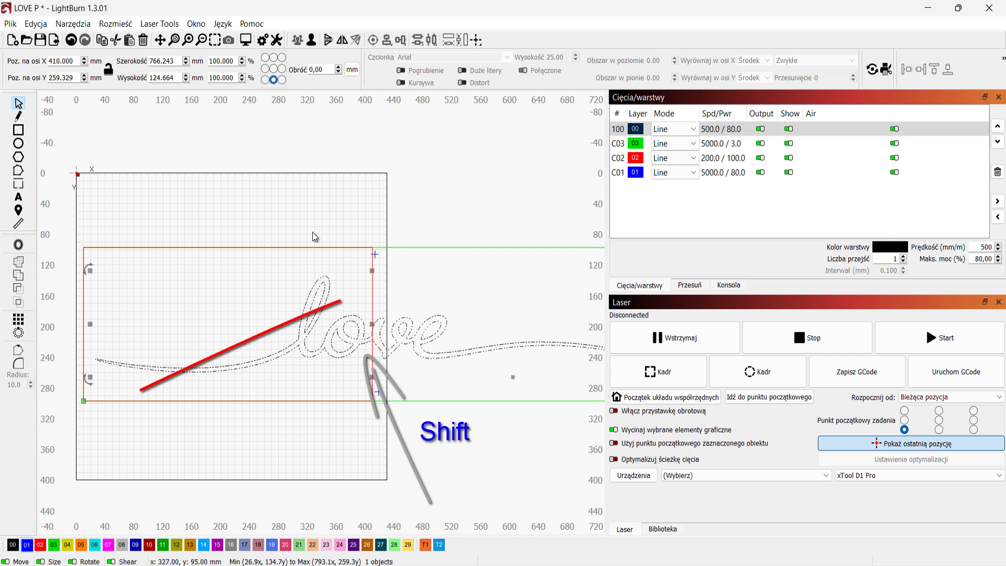
{"action": "left_click", "coordinate": [372, 287], "text": "shift"}
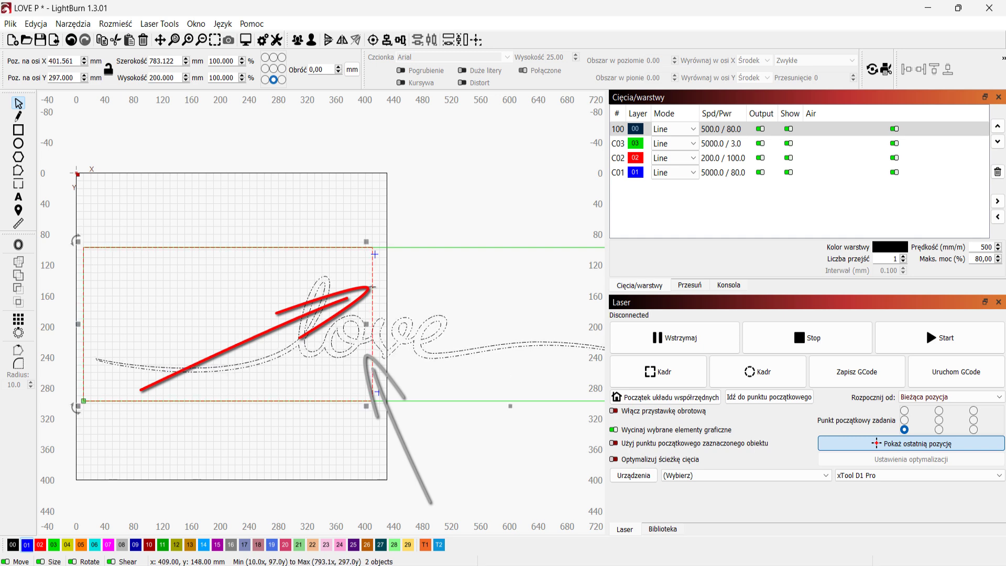
{"action": "left_click", "coordinate": [74, 24]}
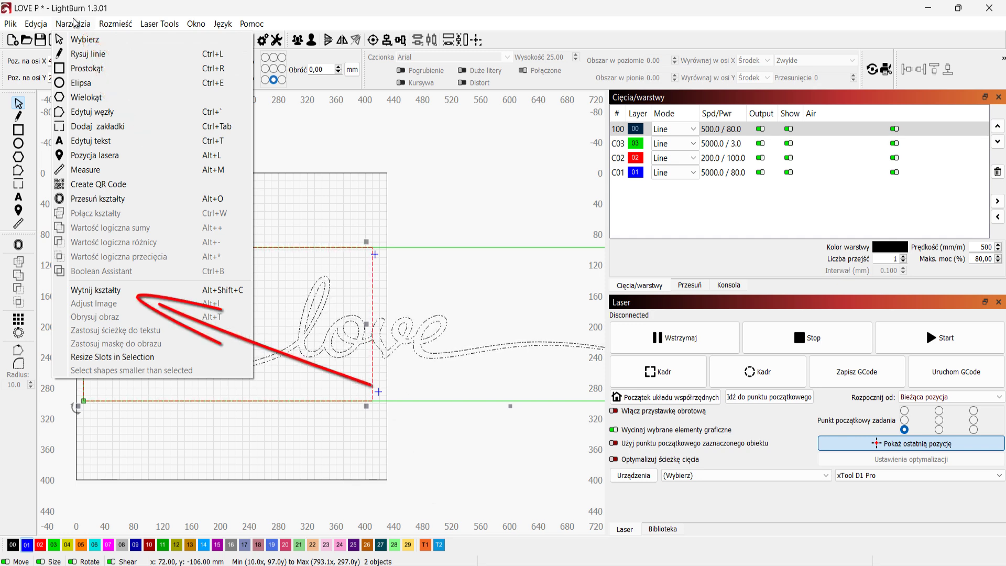
{"action": "left_click", "coordinate": [80, 292]}
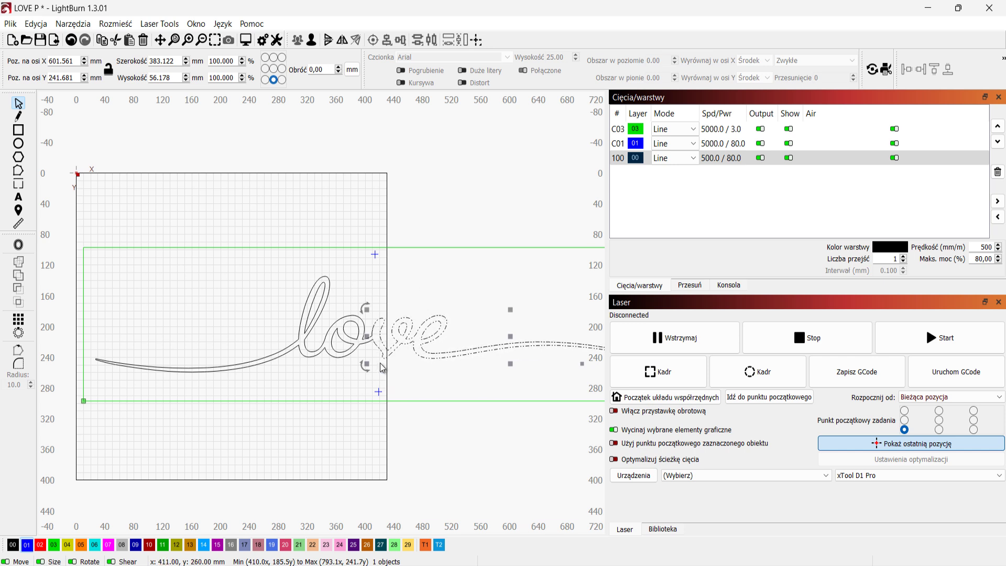
Pull the left part of the cut lettering slightly away from the right part and return it to its place
{"action": "mouse_move", "coordinate": [351, 317]}
{"action": "left_mouse_down"}
{"action": "mouse_move", "coordinate": [279, 331]}
{"action": "mouse_move", "coordinate": [346, 325]}
{"action": "left_mouse_up"}
{"action": "scroll", "coordinate": [499, 426], "scroll_direction": "up", "scroll_amount": 5}
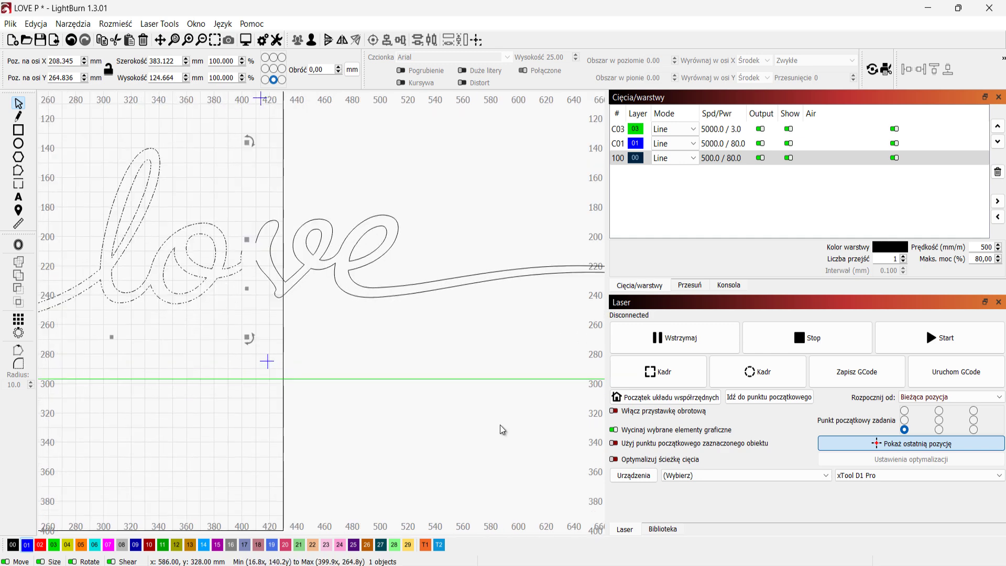
{"action": "left_click_drag", "start_coordinate": [242, 252], "coordinate": [253, 243]}
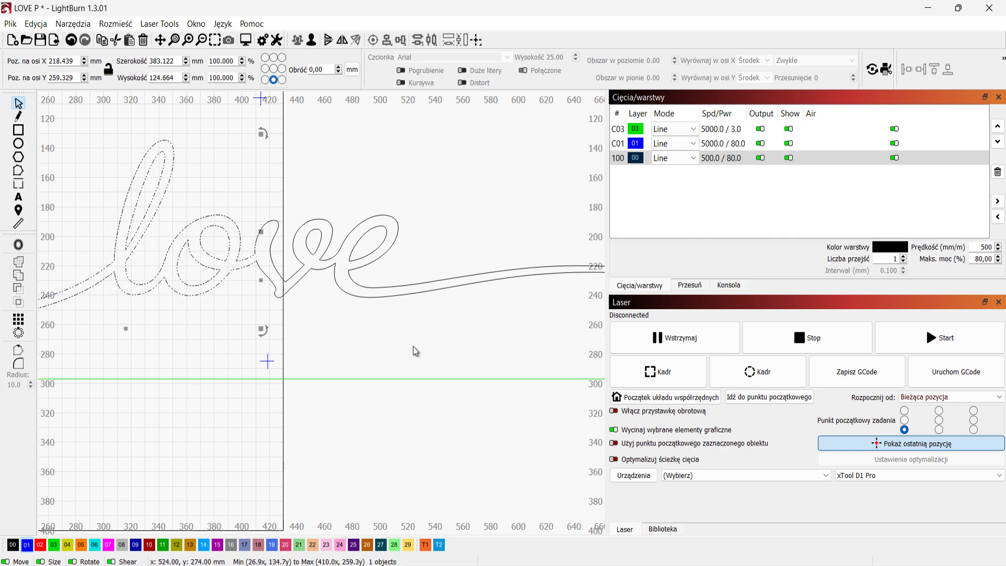
Save the project under the new name "LOVE P1" in the Długi napis folder
{"action": "scroll", "coordinate": [389, 383], "scroll_direction": "down", "scroll_amount": 6}
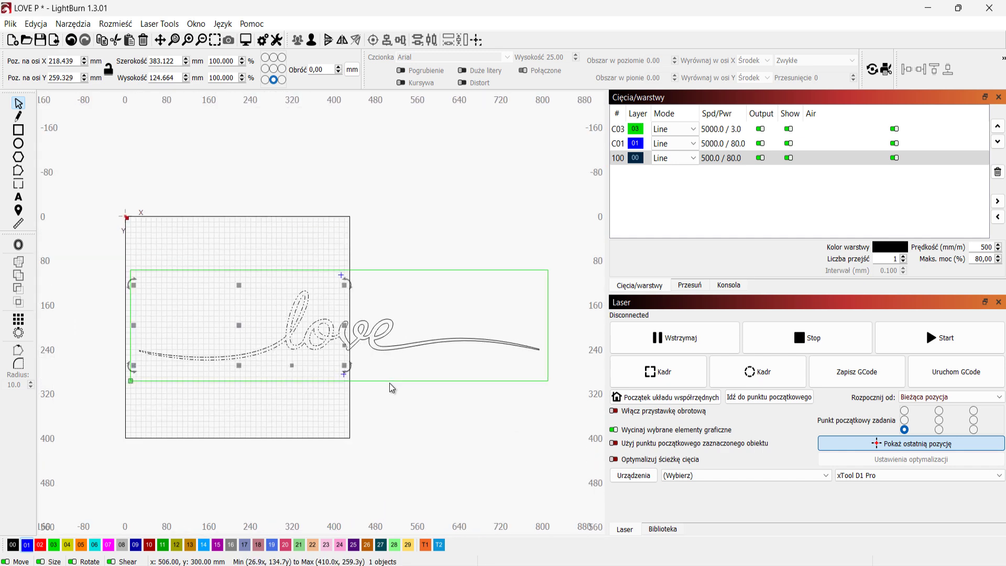
{"action": "scroll", "coordinate": [389, 383], "scroll_direction": "up", "scroll_amount": 1}
{"action": "scroll", "coordinate": [437, 423], "scroll_direction": "up", "scroll_amount": 1}
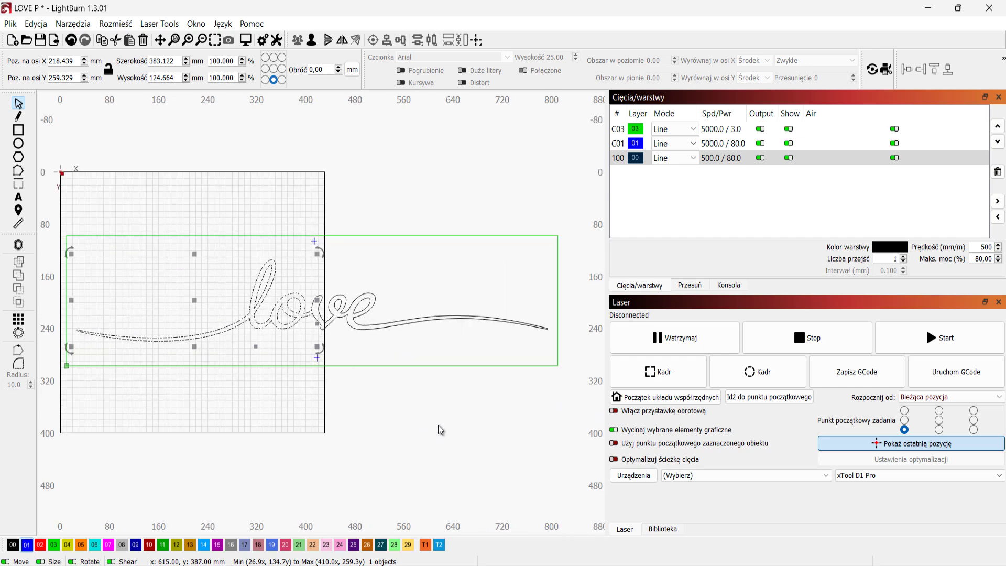
{"action": "left_click", "coordinate": [11, 25]}
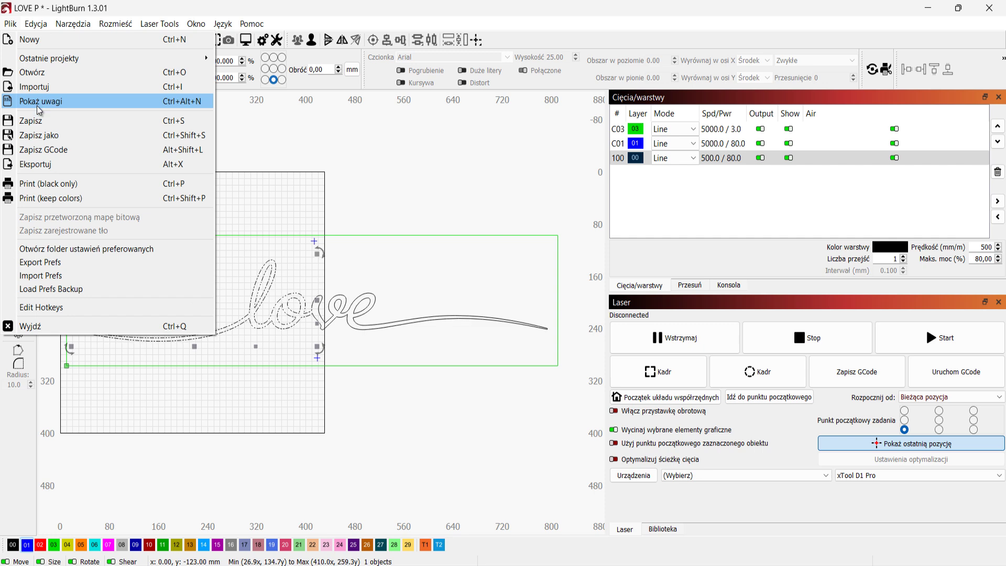
{"action": "left_click", "coordinate": [40, 134]}
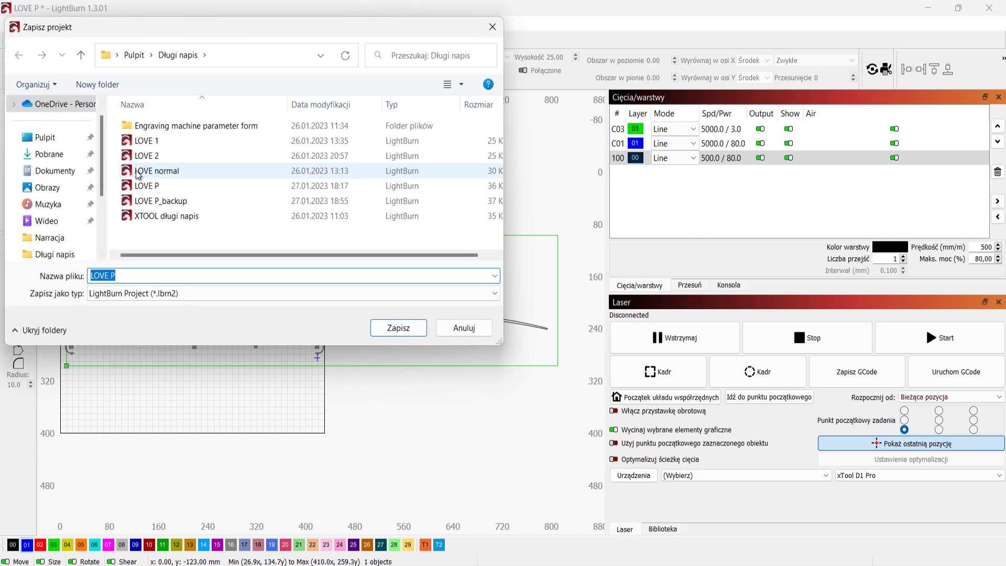
{"action": "left_click", "coordinate": [145, 277]}
{"action": "key", "text": "BackSpace"}
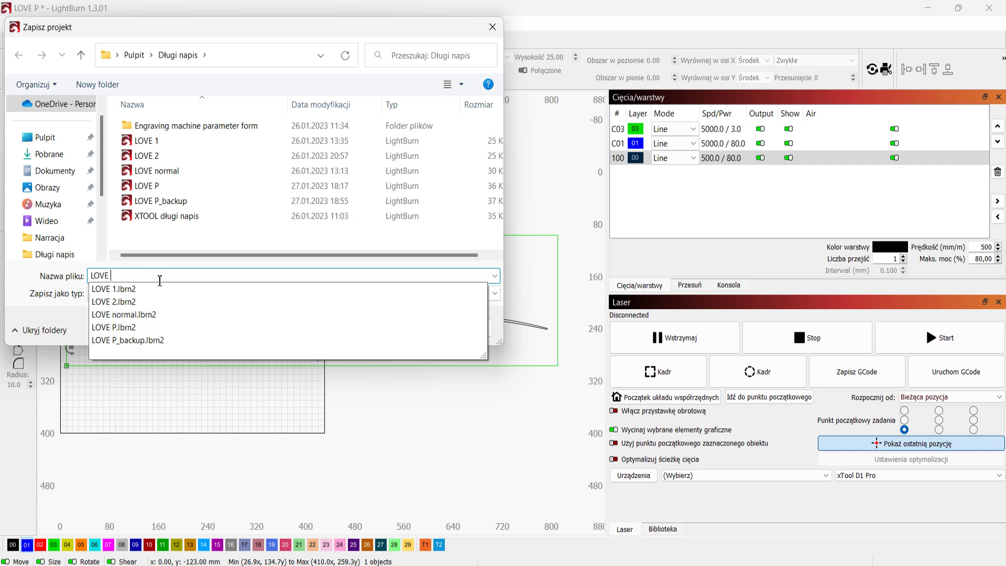
{"action": "type", "text": "P"}
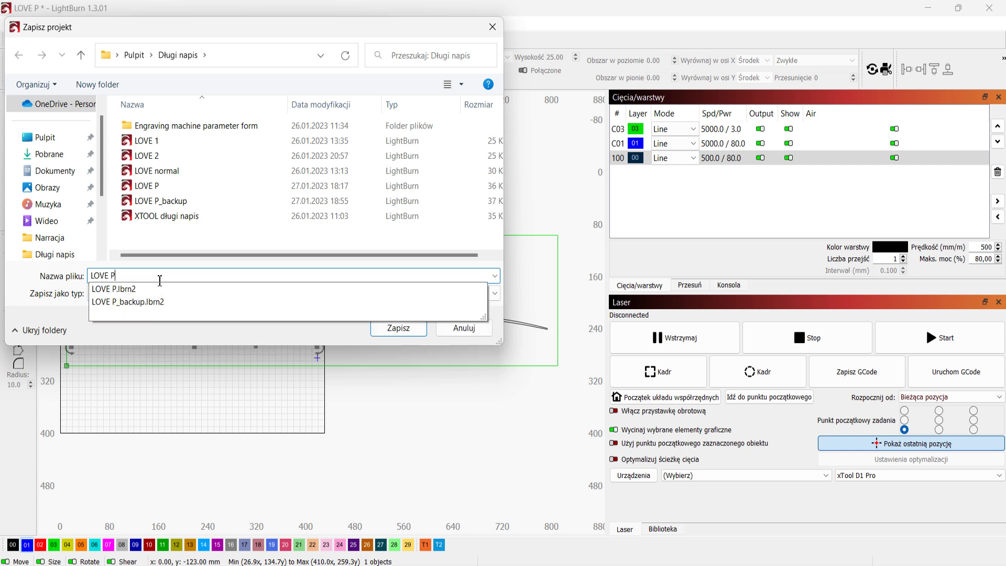
{"action": "type", "text": "1"}
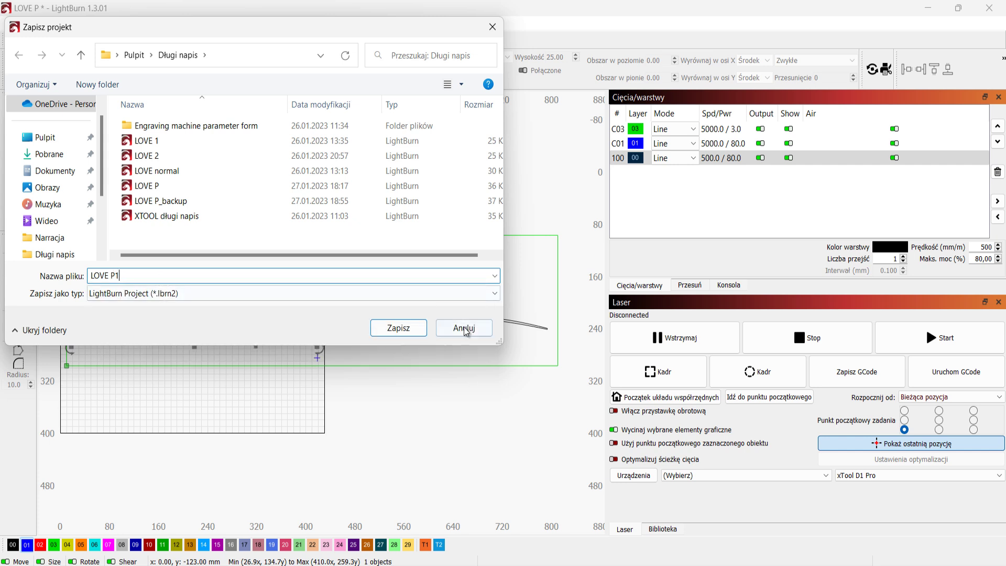
{"action": "left_click", "coordinate": [390, 329]}
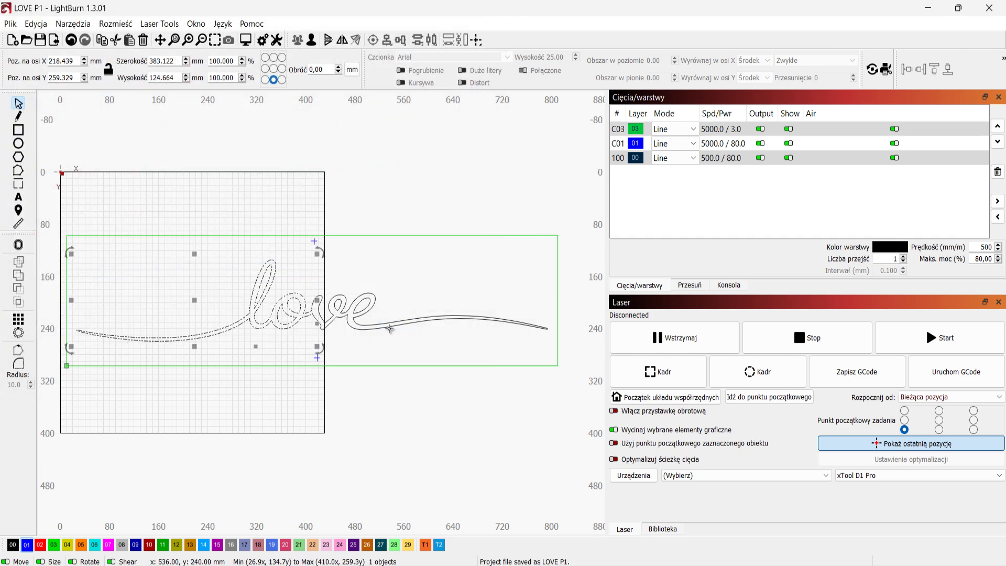
Save another copy of the project as "LOVE P2" in the same folder
{"action": "left_click", "coordinate": [10, 23]}
{"action": "left_click", "coordinate": [45, 132]}
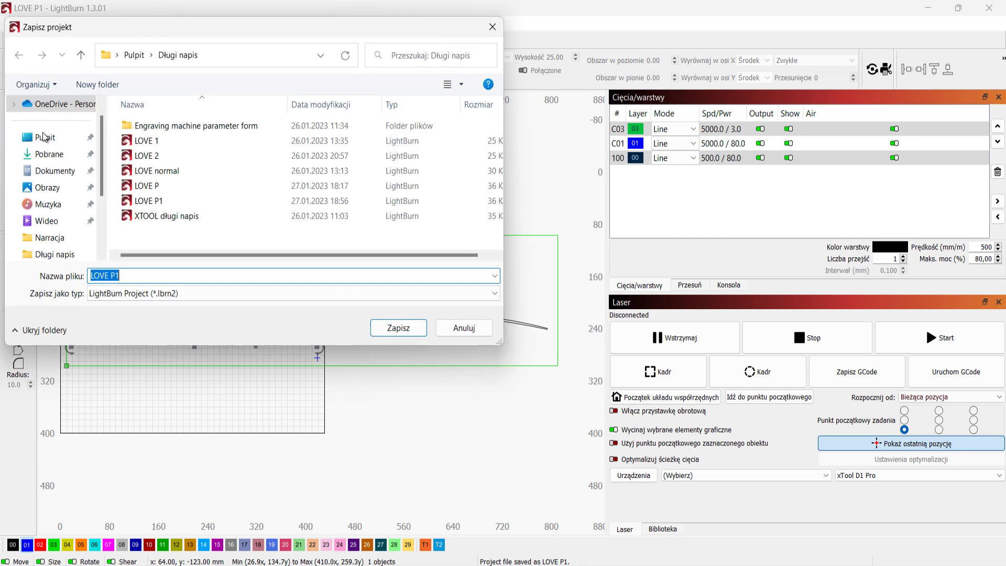
{"action": "left_click", "coordinate": [146, 275]}
{"action": "key", "text": "BackSpace"}
{"action": "type", "text": "2"}
{"action": "left_click", "coordinate": [401, 328]}
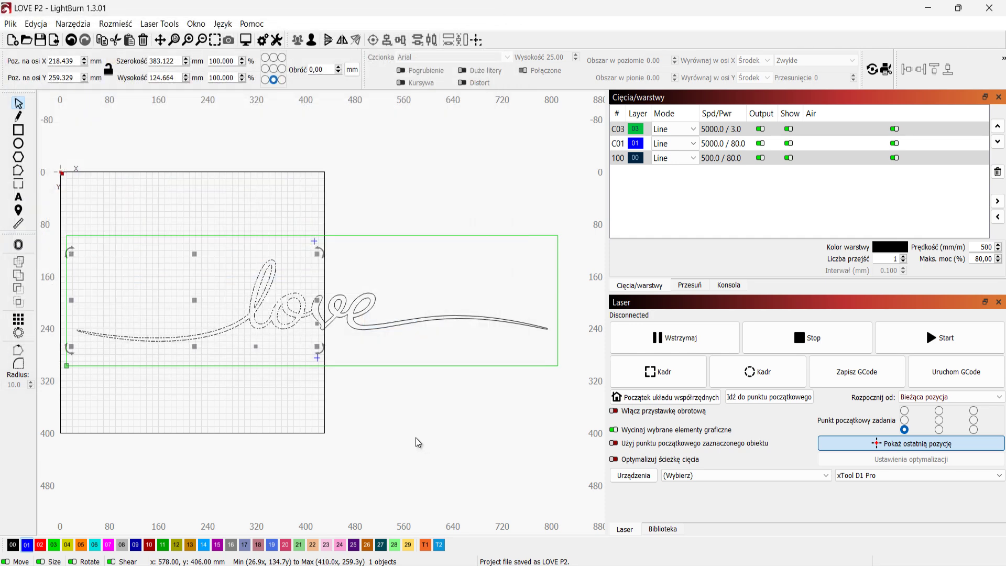
Delete the right part of the cut lettering and pull in the green rectangle's right edge until it is about 416 mm wide
{"action": "left_click", "coordinate": [417, 318]}
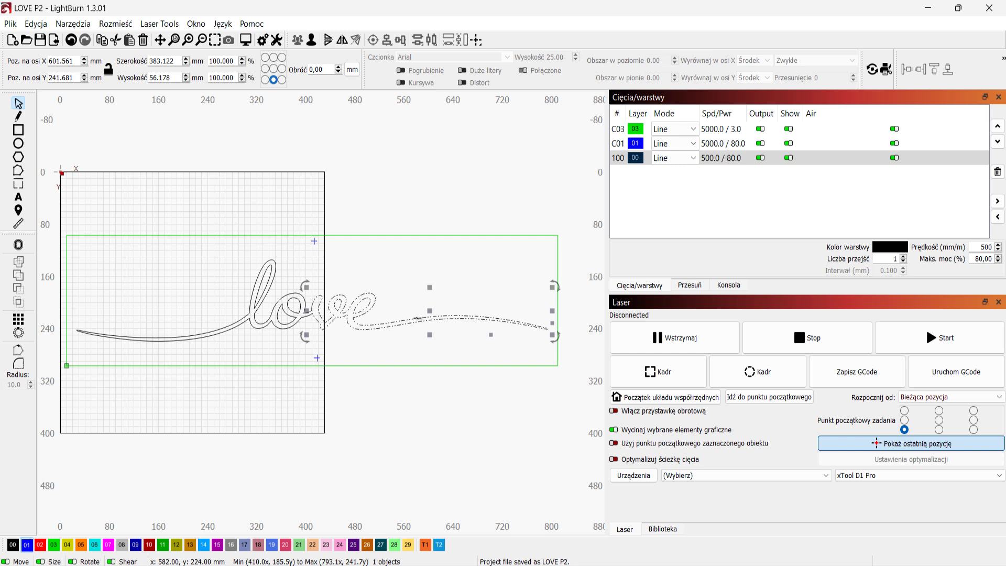
{"action": "key", "text": "Delete"}
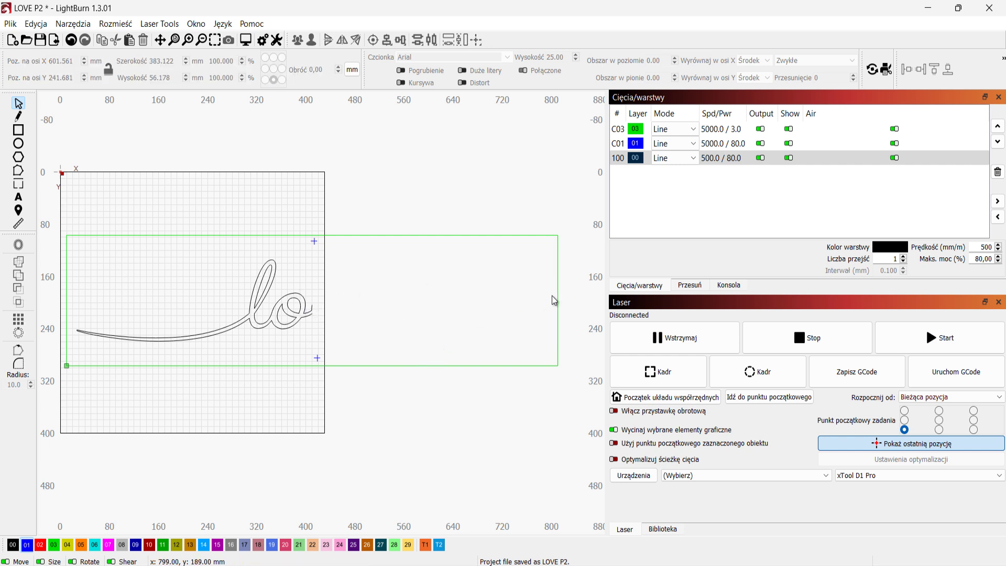
{"action": "left_click", "coordinate": [559, 296]}
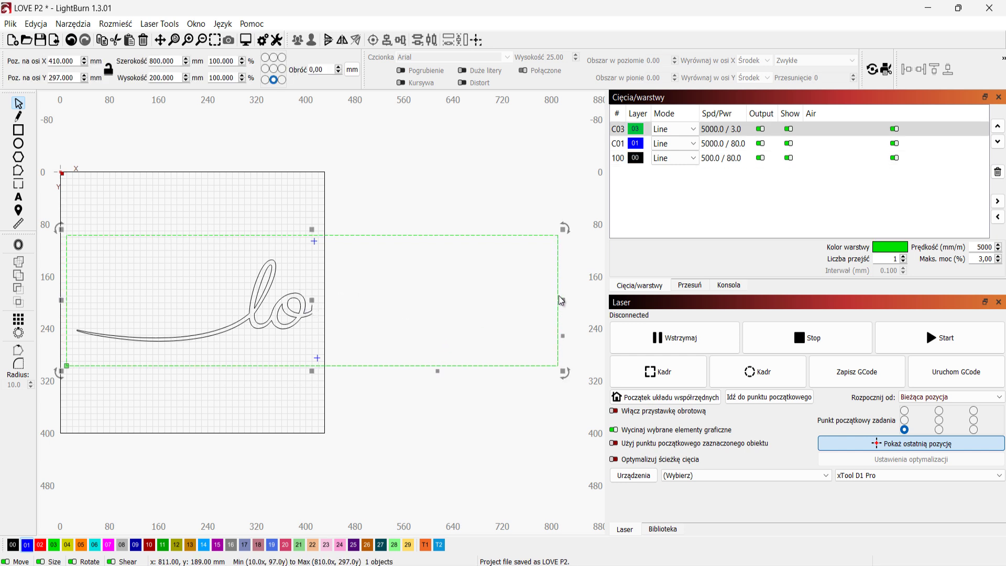
{"action": "left_click_drag", "start_coordinate": [548, 300], "coordinate": [325, 293]}
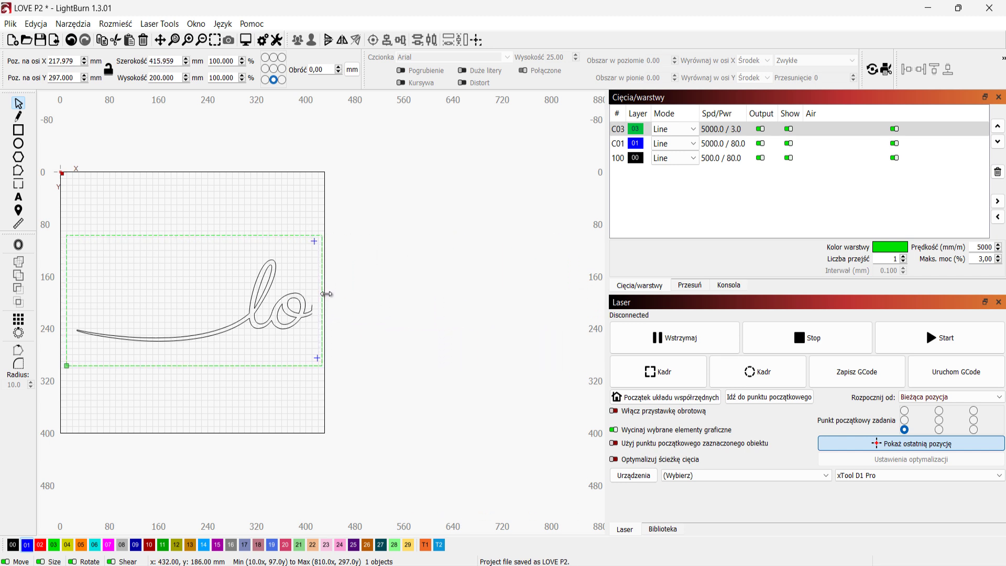
{"action": "left_click_drag", "start_coordinate": [326, 293], "coordinate": [325, 292]}
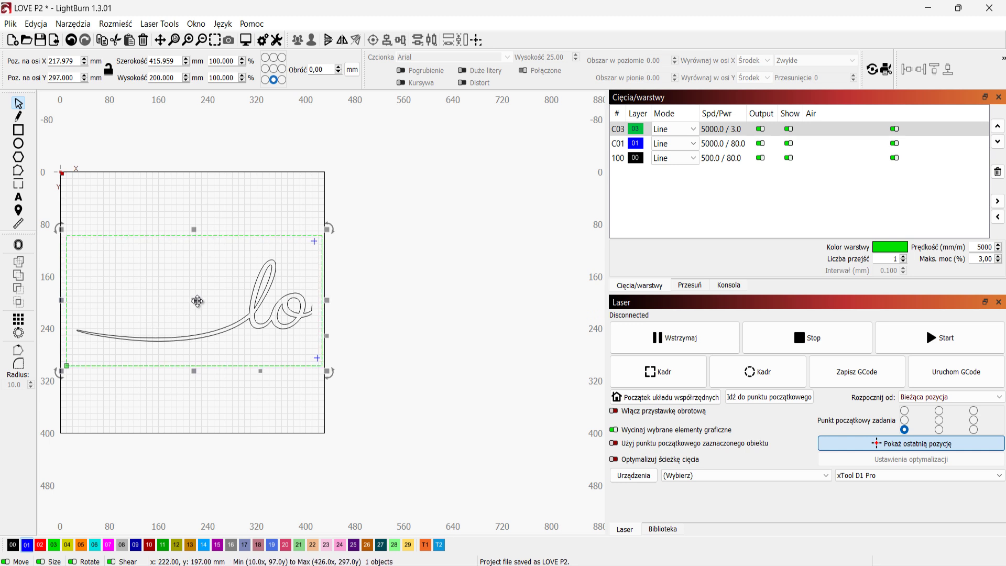
{"action": "left_click", "coordinate": [237, 404]}
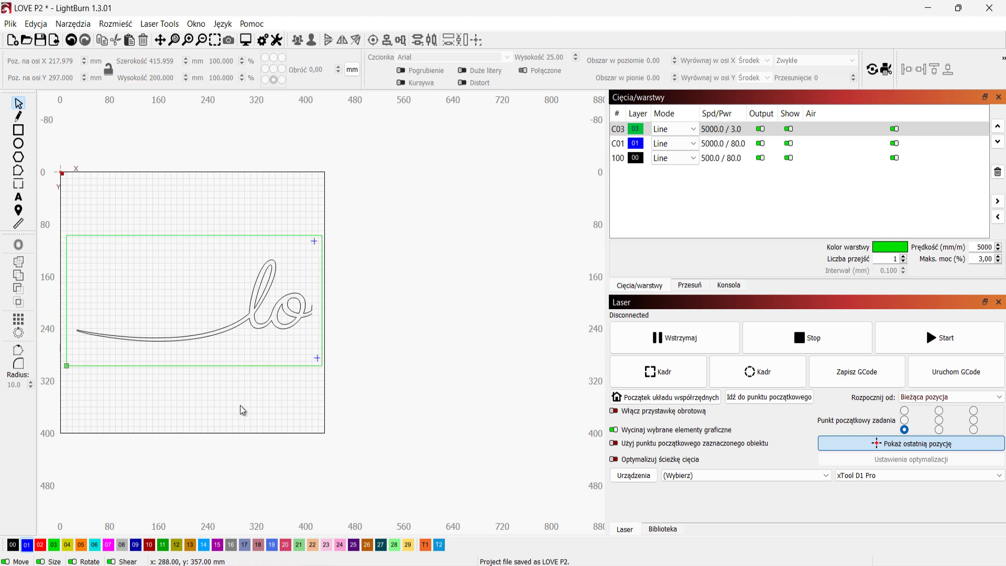
Move all objects of the left section slightly up and left within the work area, to about X 213, Y 293 mm
{"action": "key", "text": "ctrl+a"}
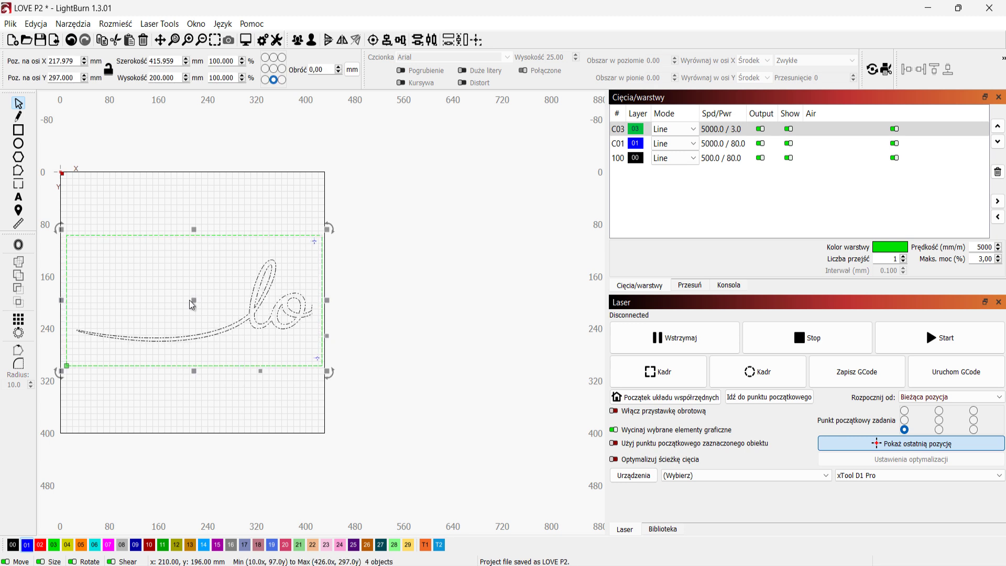
{"action": "left_click_drag", "start_coordinate": [194, 301], "coordinate": [192, 298]}
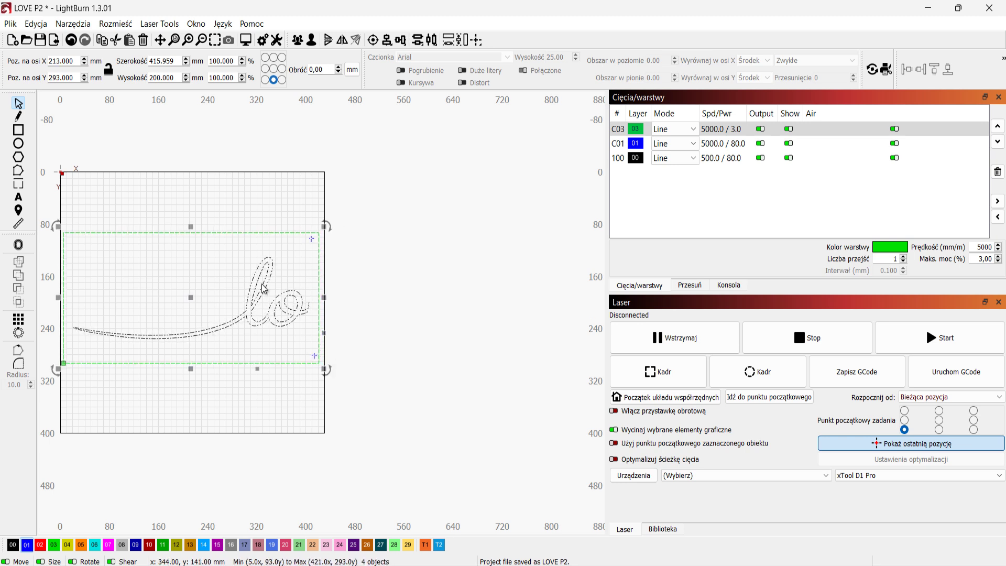
{"action": "left_click", "coordinate": [303, 268]}
{"action": "left_click", "coordinate": [709, 130]}
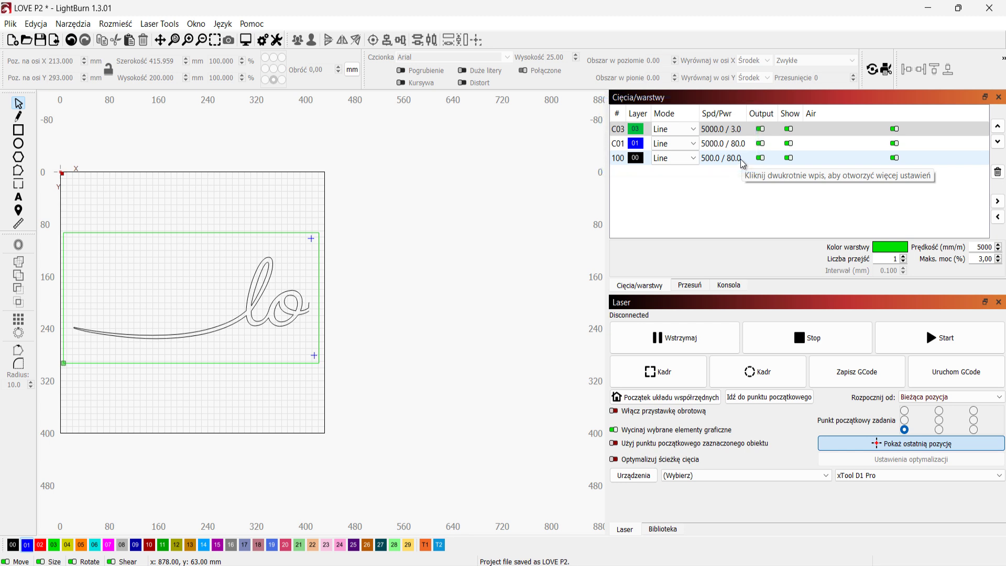
Save the left section over the existing "LOVE P1" project and confirm replacing the file
{"action": "left_click", "coordinate": [10, 24]}
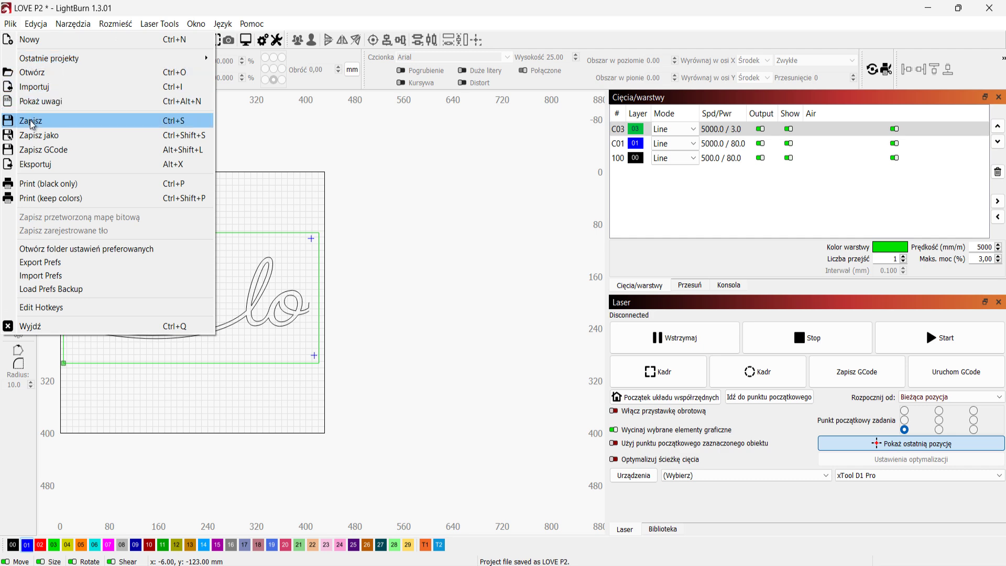
{"action": "left_click", "coordinate": [32, 134]}
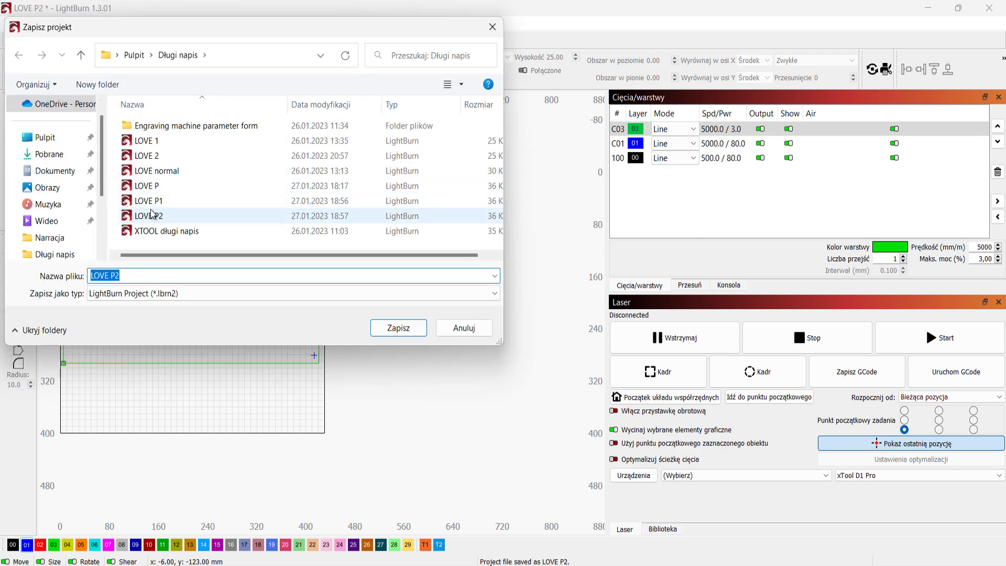
{"action": "left_click", "coordinate": [155, 206]}
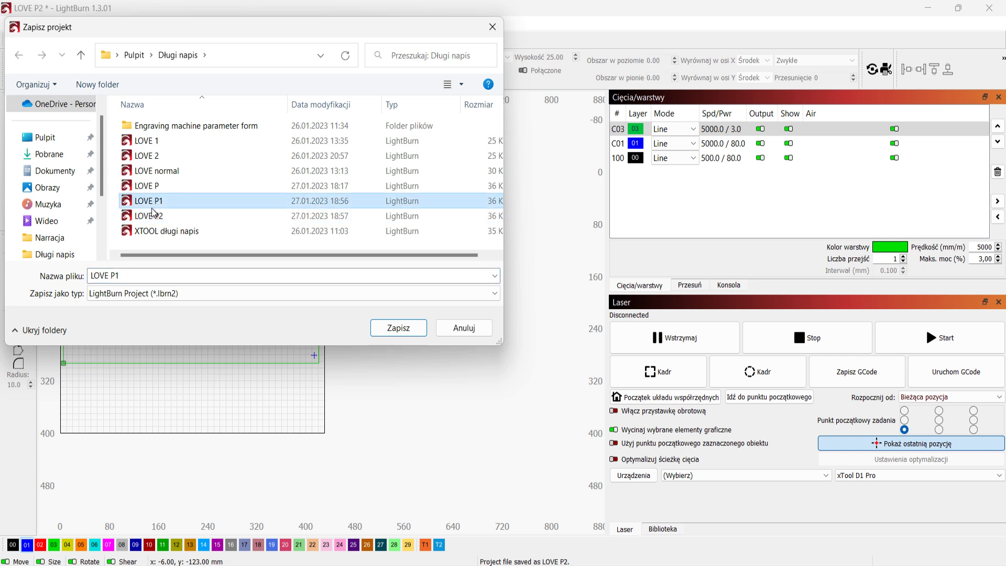
{"action": "left_click", "coordinate": [399, 328]}
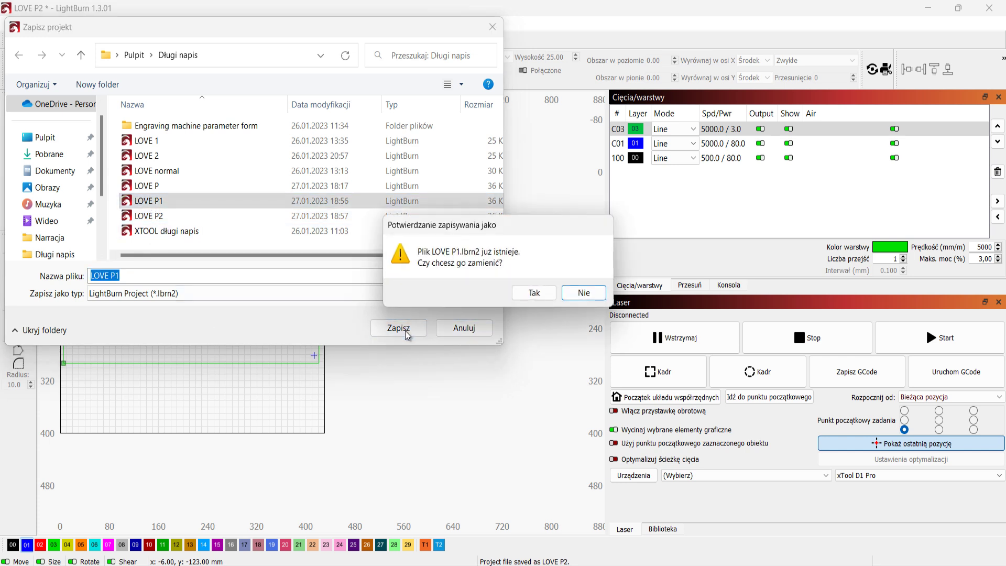
{"action": "left_click", "coordinate": [534, 293]}
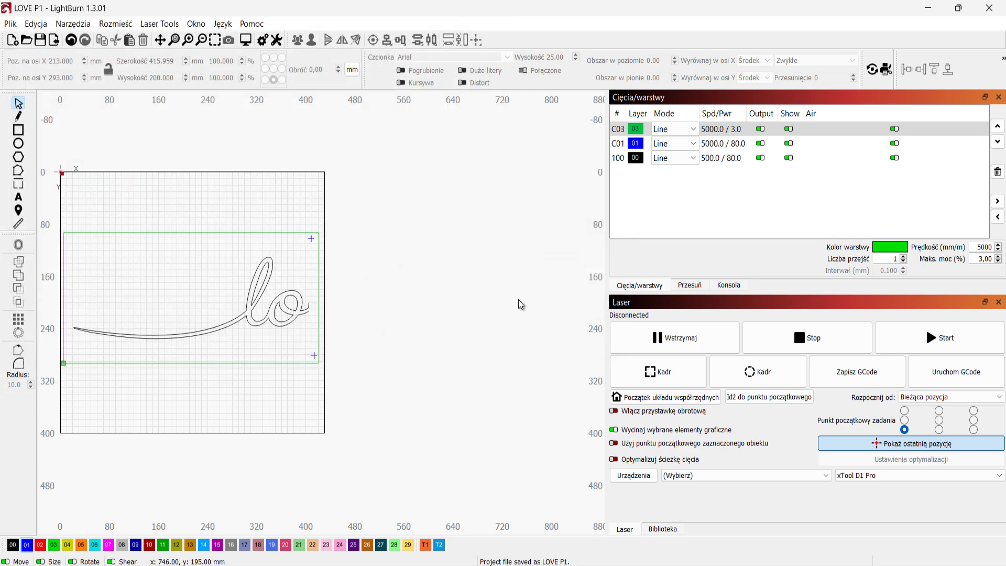
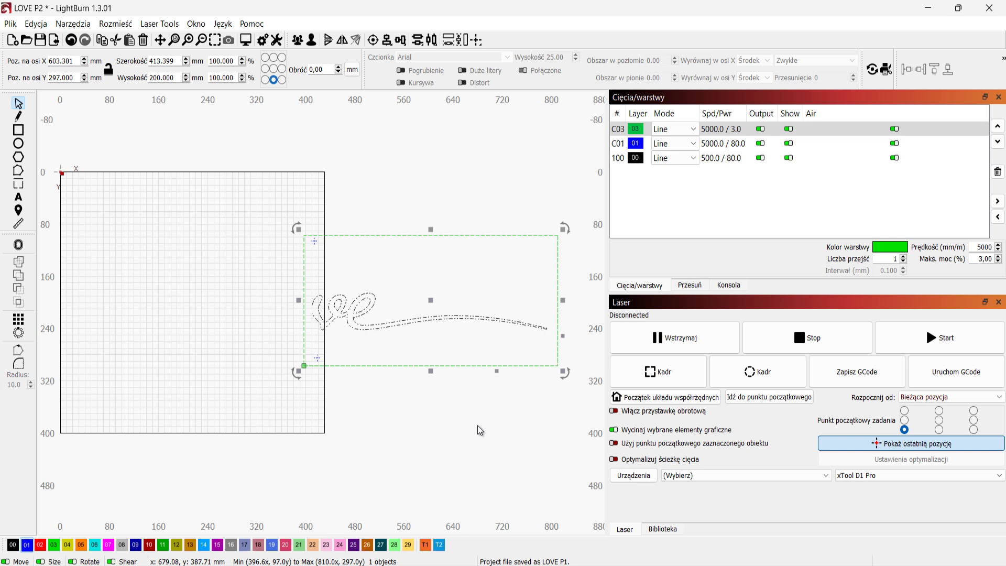
Move the whole right section with its crosses into the work area, to about X 213, Y 312 mm
{"action": "left_click_drag", "start_coordinate": [416, 304], "coordinate": [191, 310]}
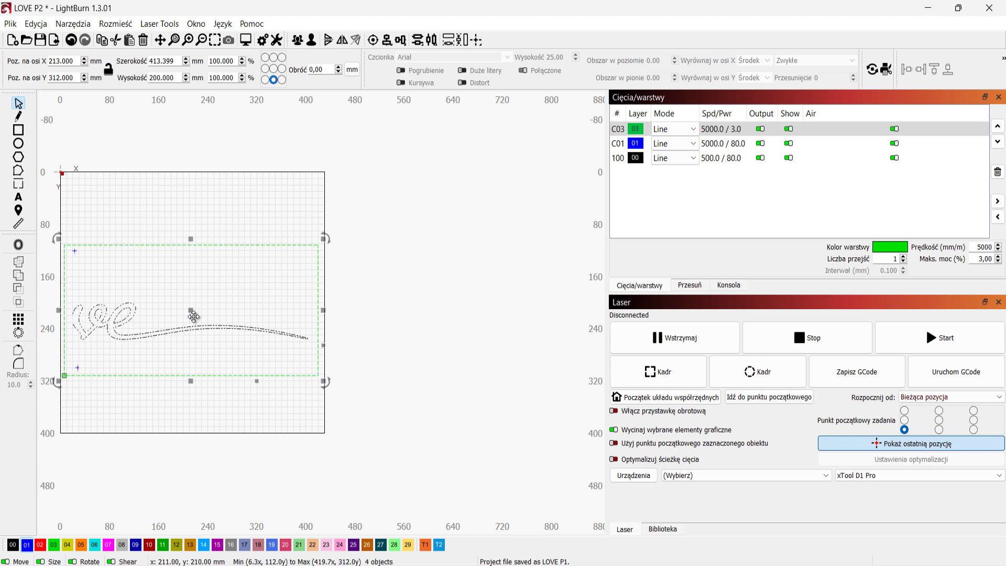
{"action": "left_click", "coordinate": [272, 410]}
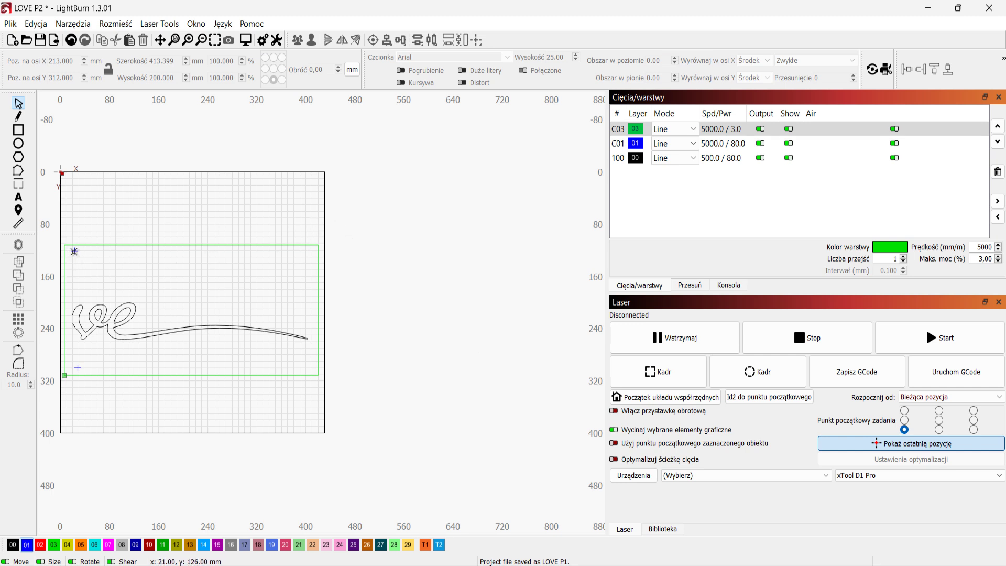
Set the maximum power of the crosses' blue C01 layer to 3% in its cut settings
{"action": "left_click", "coordinate": [737, 148]}
{"action": "double_click", "coordinate": [737, 148]}
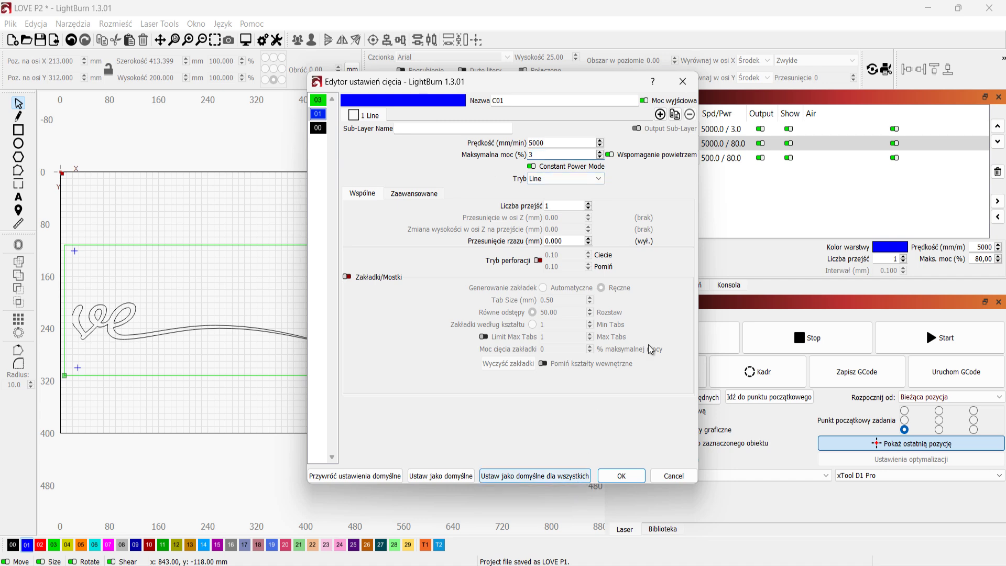
{"action": "left_click", "coordinate": [621, 476]}
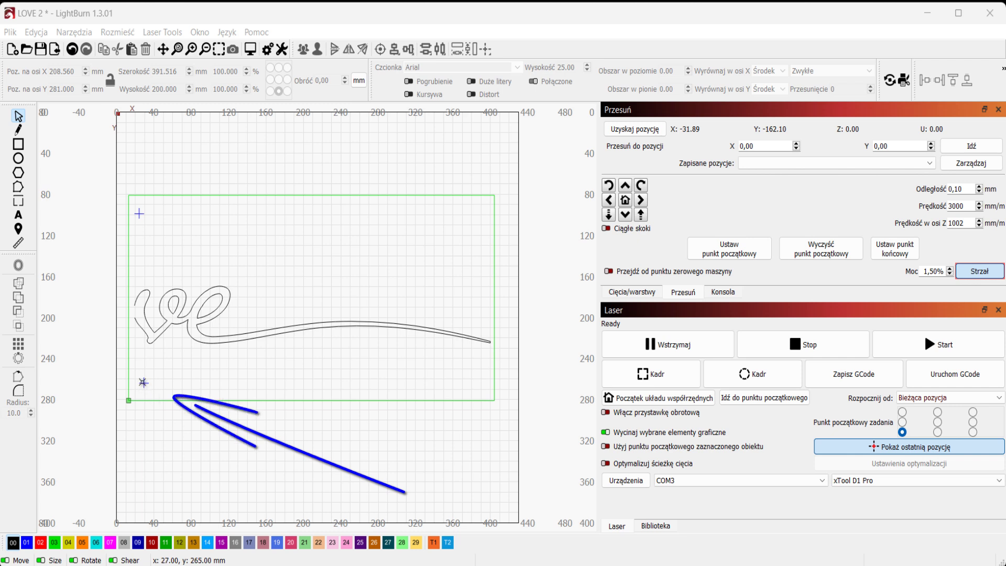
Select the lower alignment cross and set it as the first target position with the Print and Cut Wizard
{"action": "left_click", "coordinate": [145, 380]}
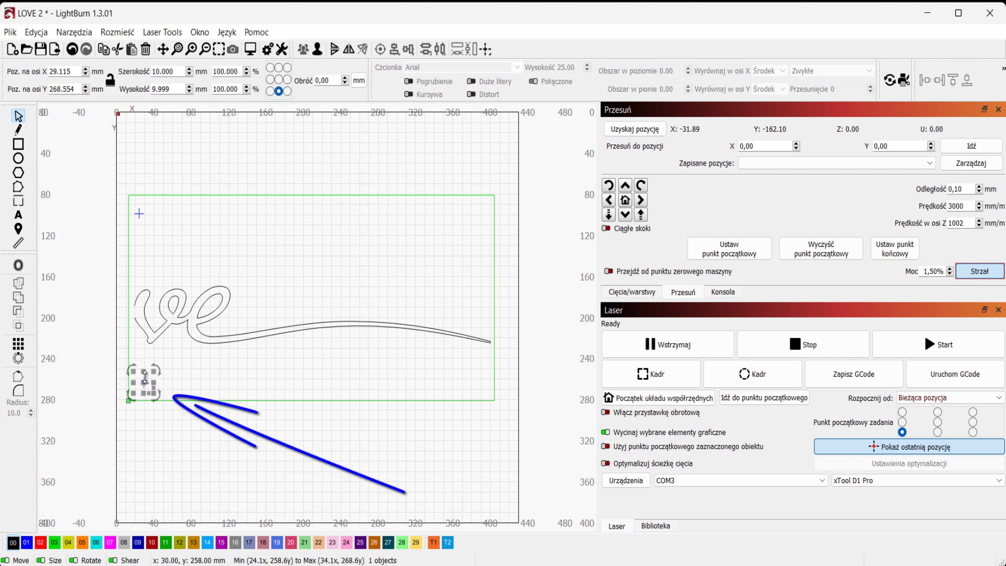
{"action": "left_click", "coordinate": [166, 35]}
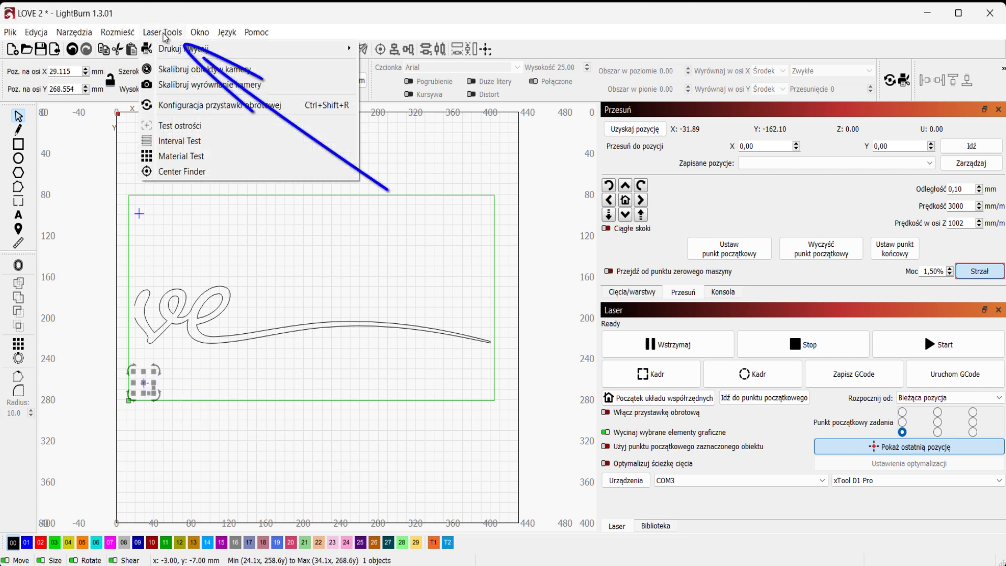
{"action": "mouse_move", "coordinate": [167, 48]}
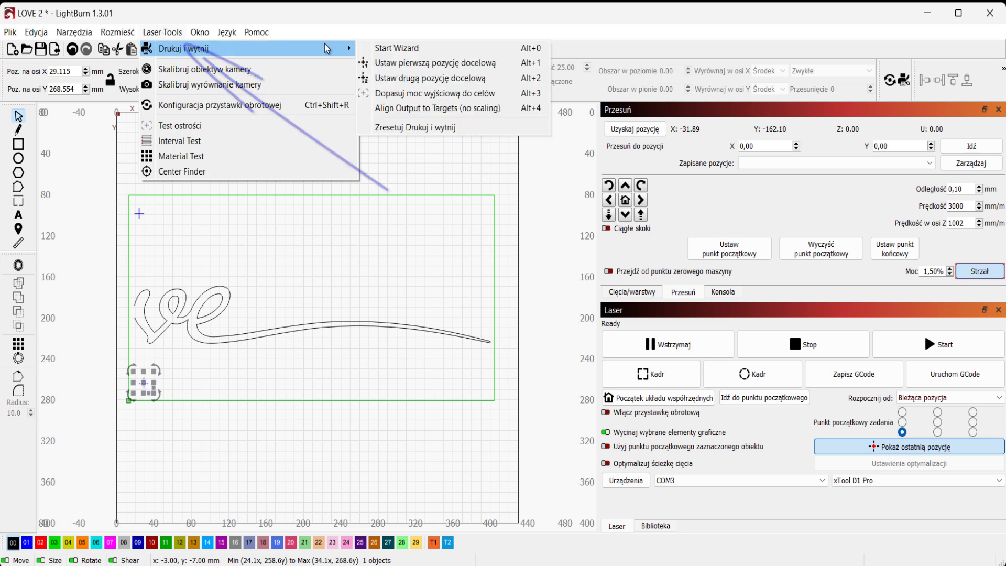
{"action": "left_click", "coordinate": [393, 48]}
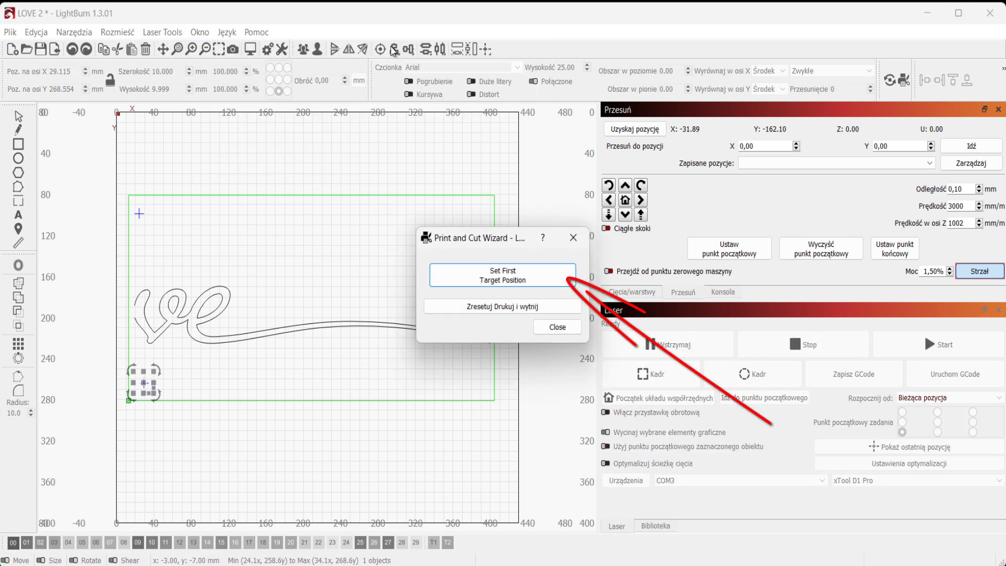
{"action": "left_click", "coordinate": [507, 279]}
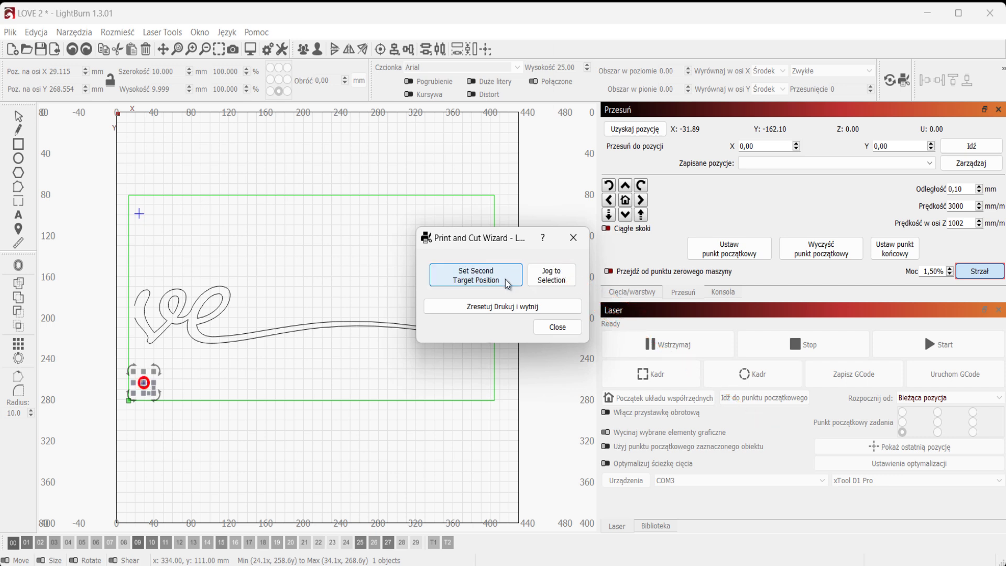
{"action": "mouse_move", "coordinate": [189, 387]}
{"action": "left_mouse_down"}
{"action": "mouse_move", "coordinate": [171, 350]}
{"action": "mouse_move", "coordinate": [118, 427]}
{"action": "mouse_move", "coordinate": [178, 404]}
{"action": "left_mouse_up"}
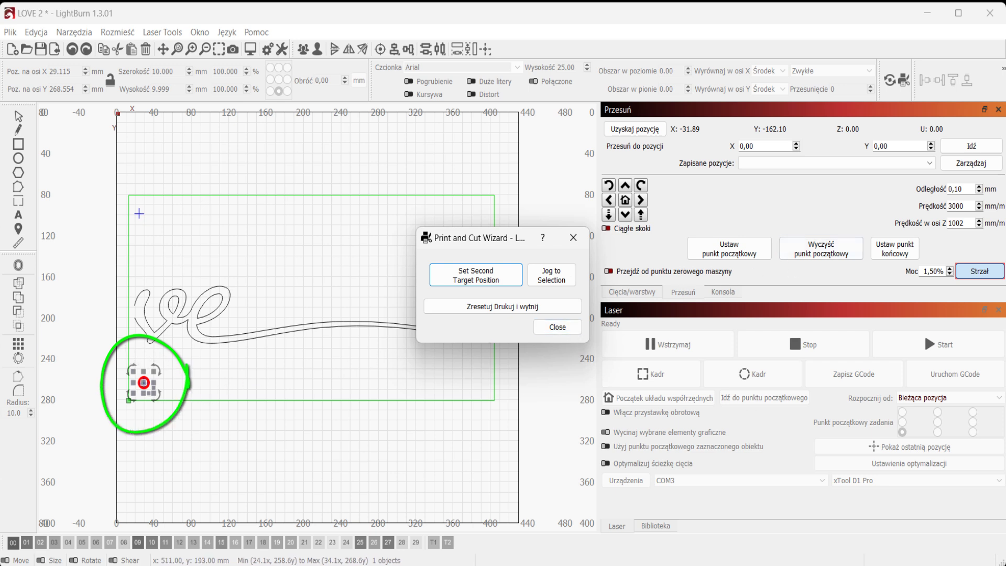
Close the Print and Cut Wizard, set the jog distance to 100 mm and jog the laser head toward the upper alignment cross
{"action": "left_click", "coordinate": [558, 327]}
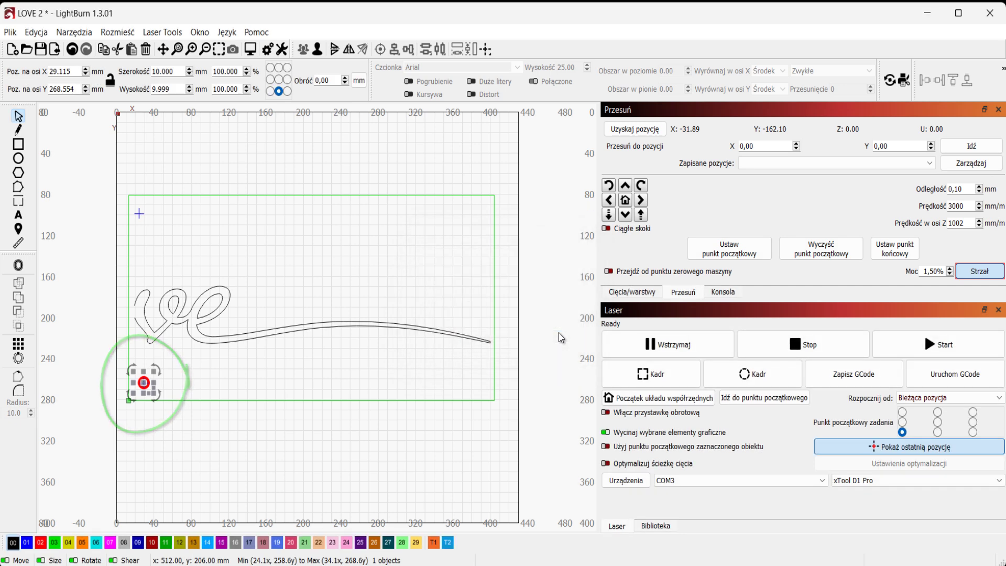
{"action": "left_click_drag", "start_coordinate": [673, 300], "coordinate": [901, 197]}
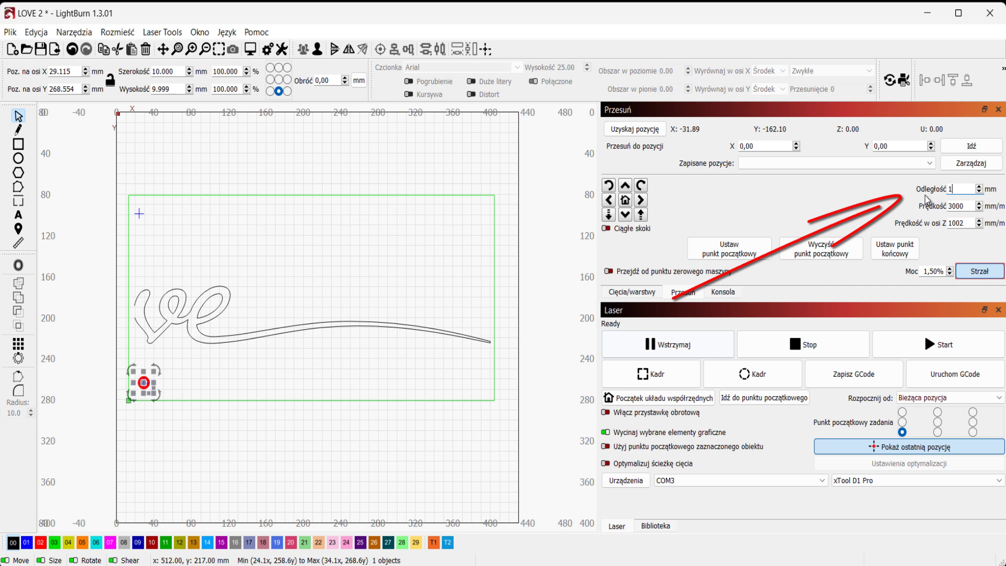
{"action": "mouse_move", "coordinate": [582, 169]}
{"action": "left_mouse_down"}
{"action": "mouse_move", "coordinate": [659, 168]}
{"action": "mouse_move", "coordinate": [586, 166]}
{"action": "left_mouse_up"}
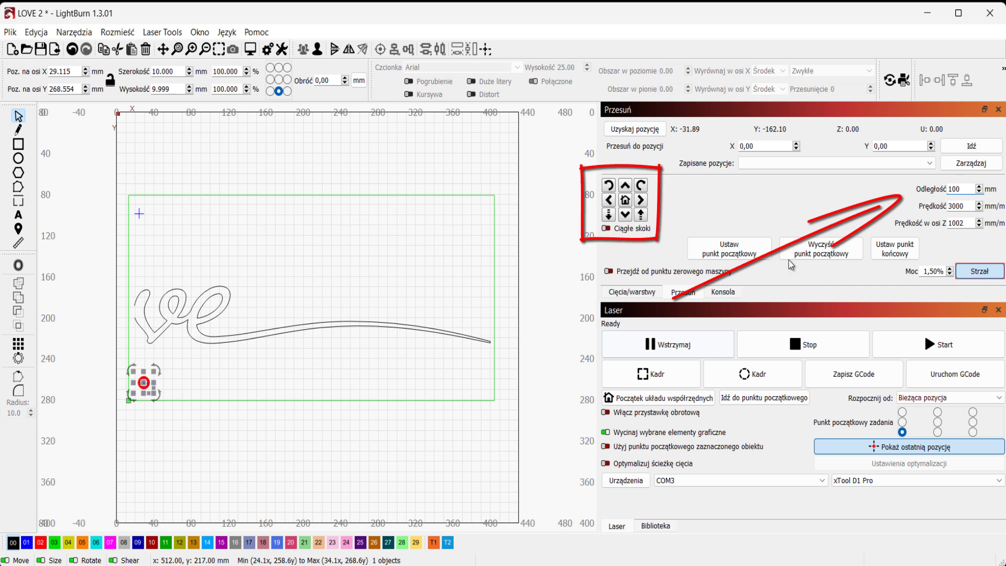
{"action": "left_click", "coordinate": [625, 186]}
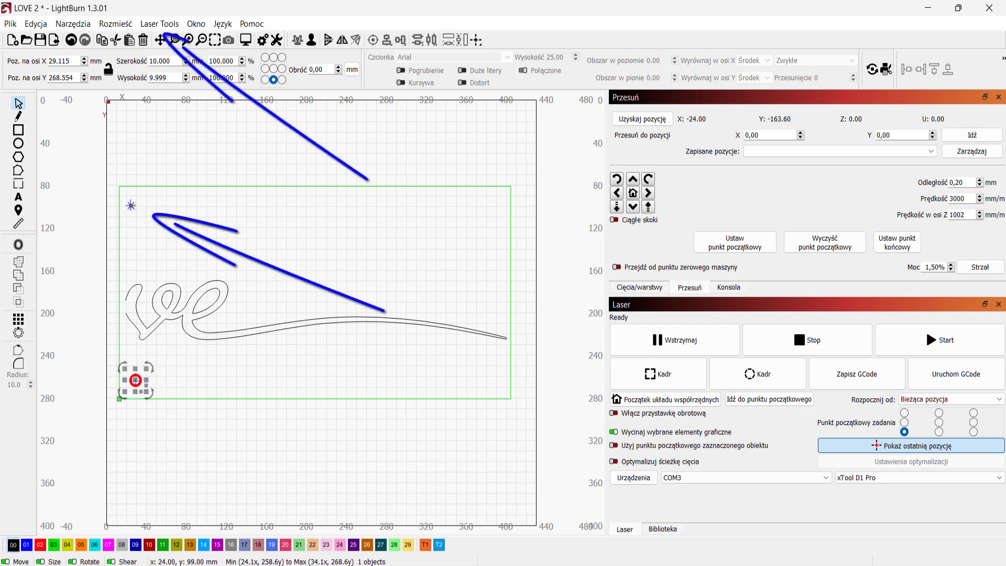
Set the upper alignment cross as the second target position with the Print and Cut Wizard and align the outputs without scaling
{"action": "key", "text": "ctrl+z"}
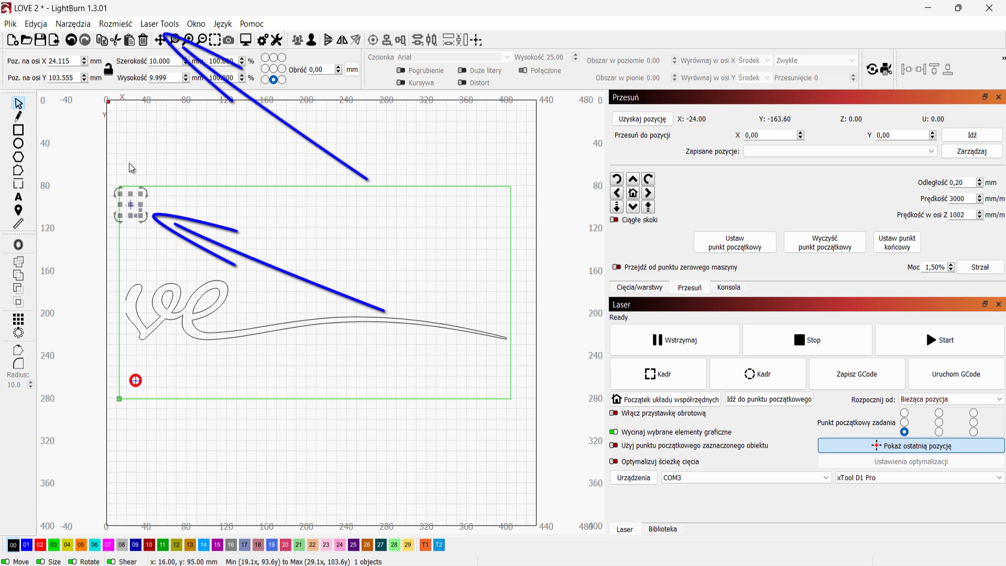
{"action": "left_click", "coordinate": [159, 24]}
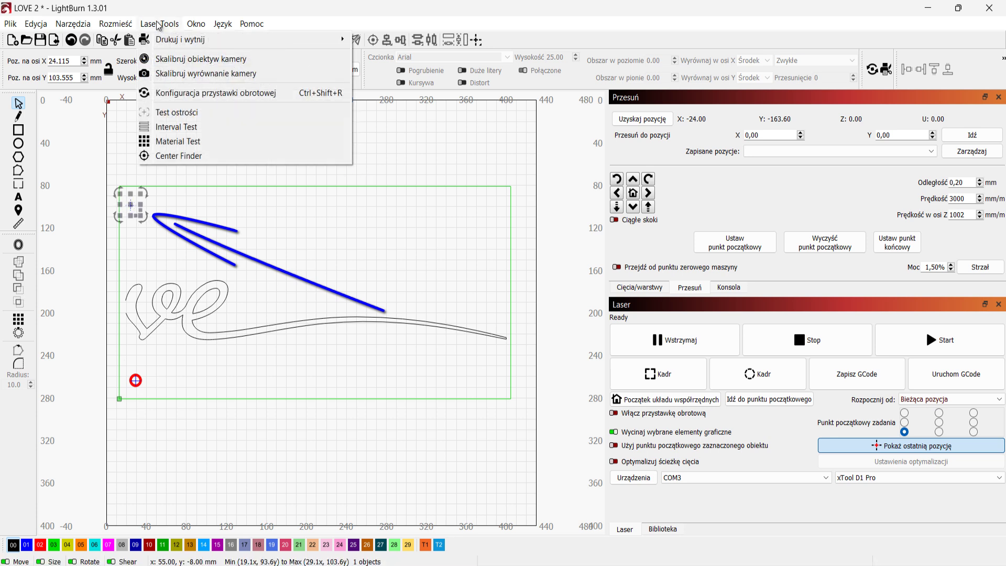
{"action": "mouse_move", "coordinate": [226, 39]}
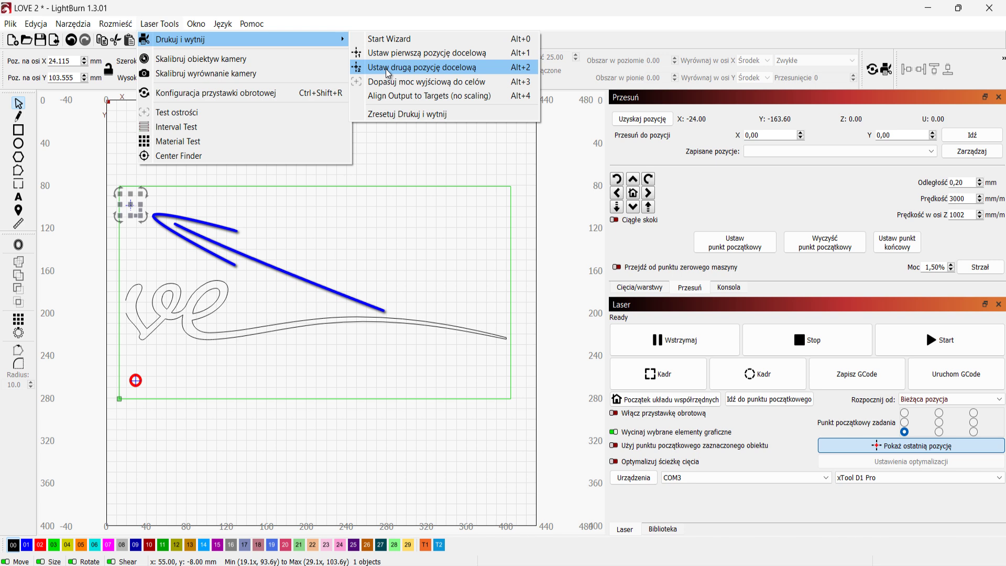
{"action": "left_click", "coordinate": [378, 39]}
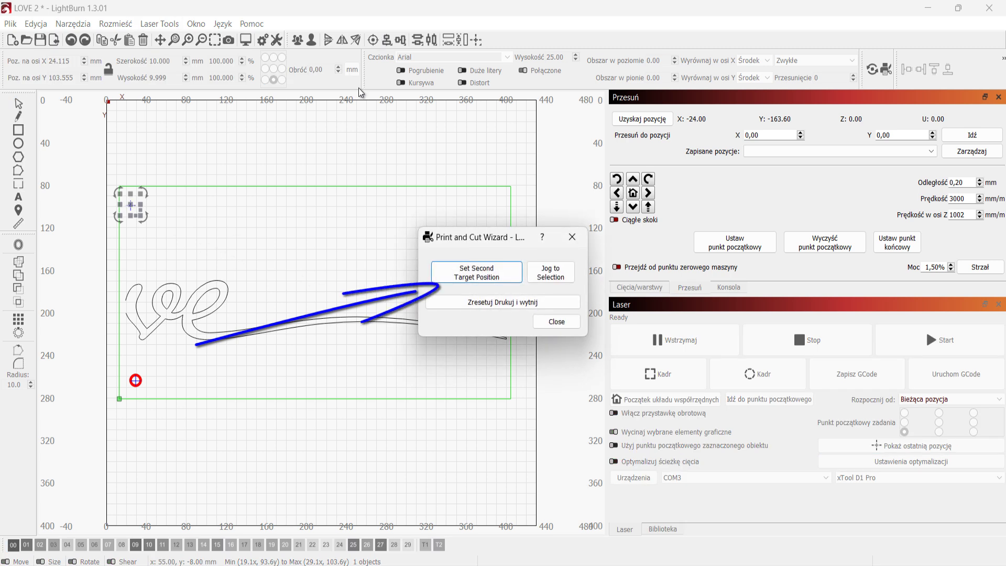
{"action": "left_click", "coordinate": [478, 274]}
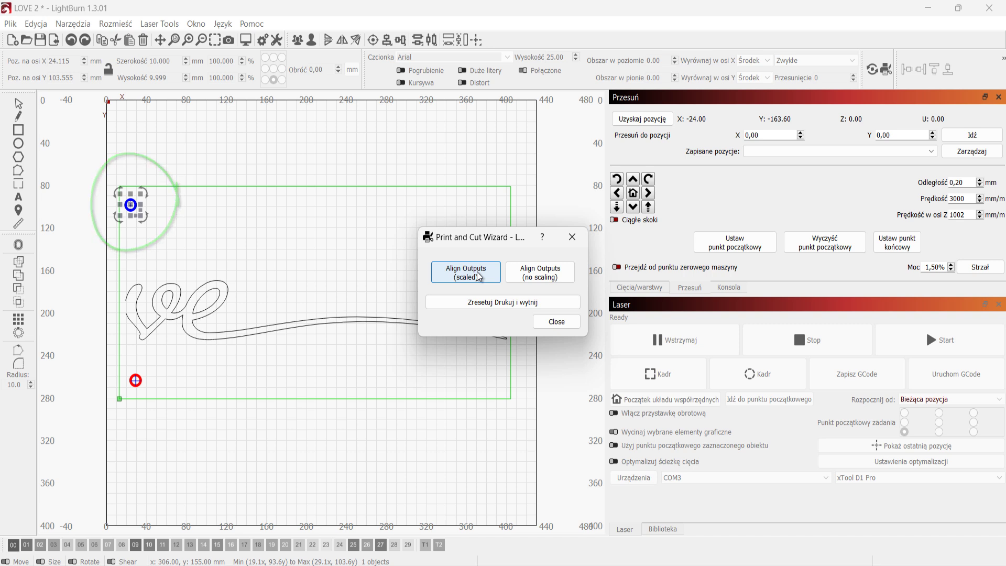
{"action": "left_click", "coordinate": [532, 274]}
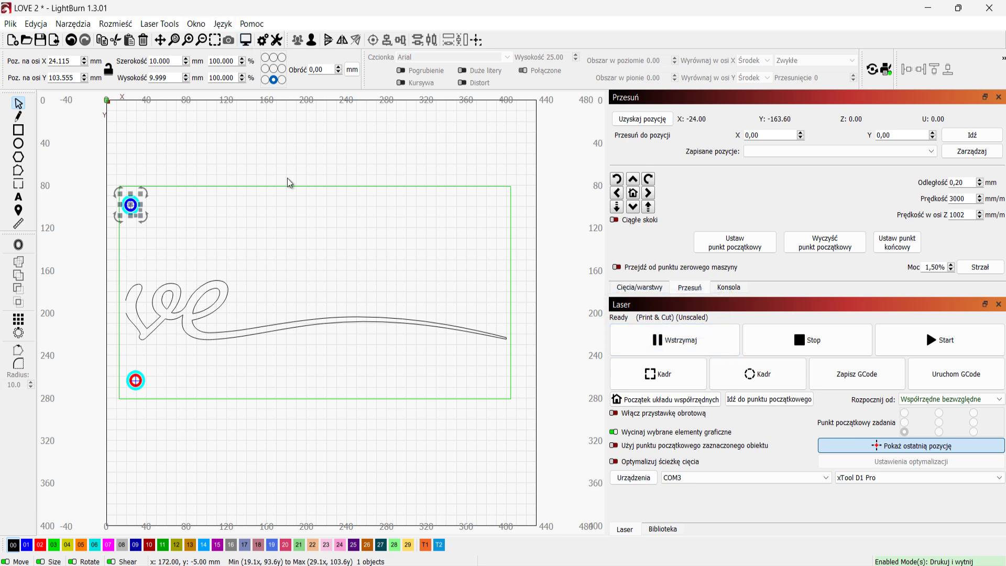
Delete the green rectangle surrounding the lettering and alignment crosses
{"action": "left_click", "coordinate": [407, 331]}
{"action": "left_click", "coordinate": [494, 187]}
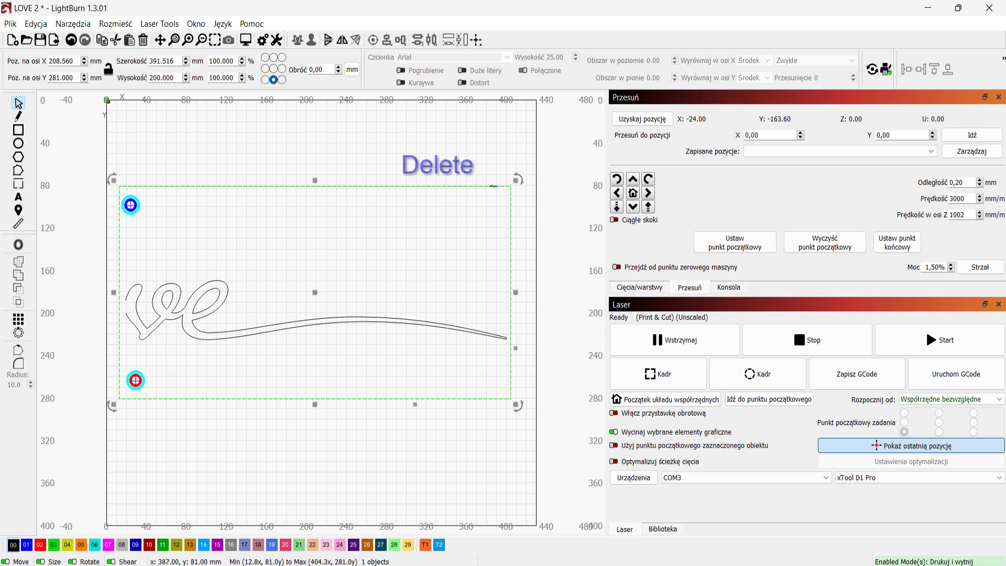
{"action": "key", "text": "Delete"}
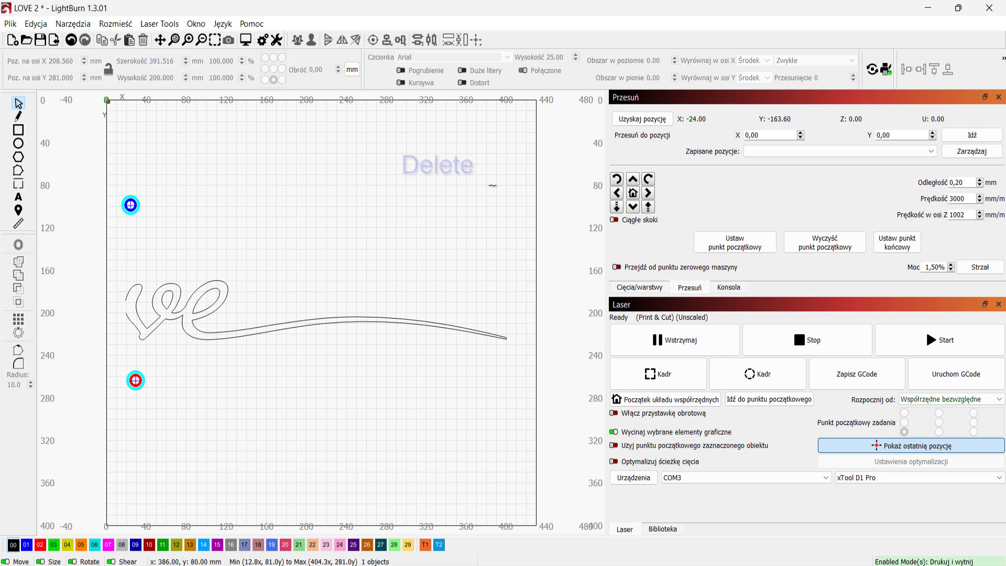
Select all remaining objects and preview the aligned laser path of the second section
{"action": "key", "text": "ctrl+a"}
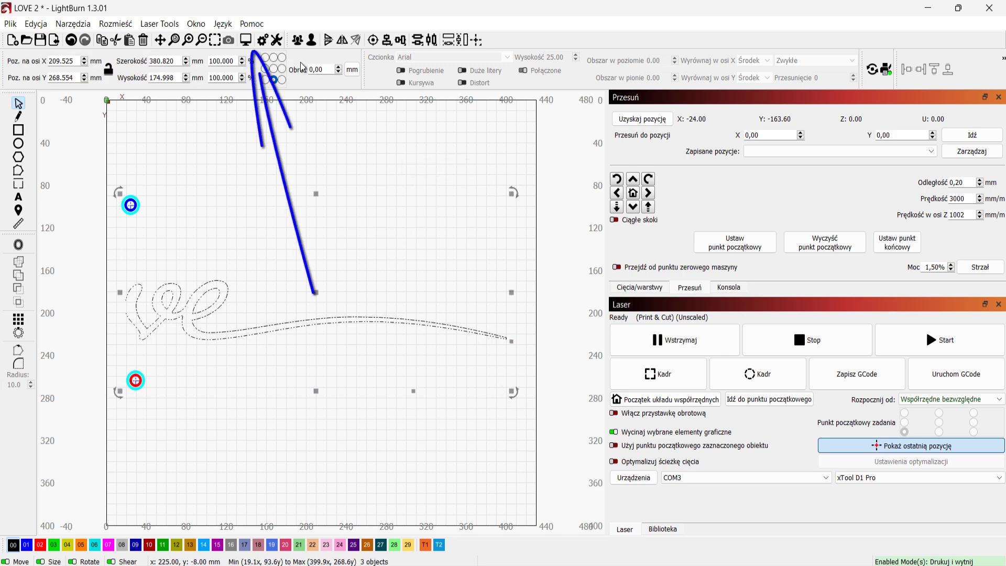
{"action": "left_click", "coordinate": [247, 40]}
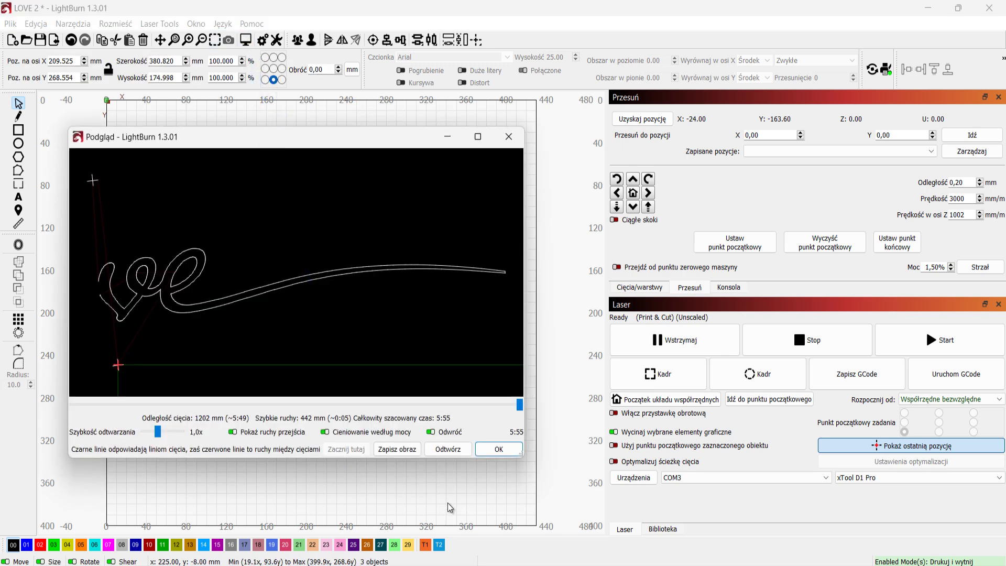
{"action": "left_click_drag", "start_coordinate": [520, 409], "coordinate": [399, 406]}
{"action": "left_click", "coordinate": [505, 455]}
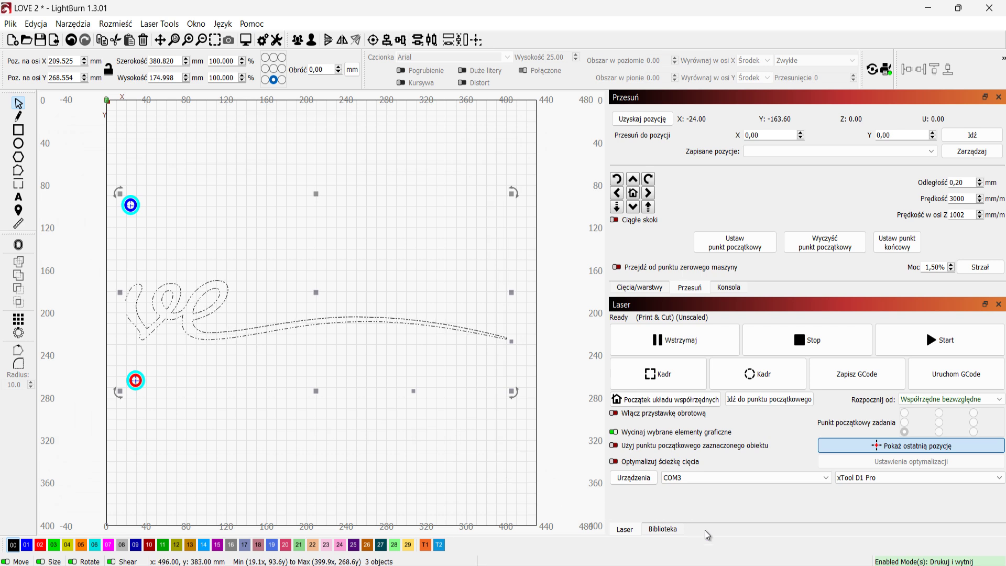
Open the list of cut layers with their speed and power settings
{"action": "left_click", "coordinate": [639, 287]}
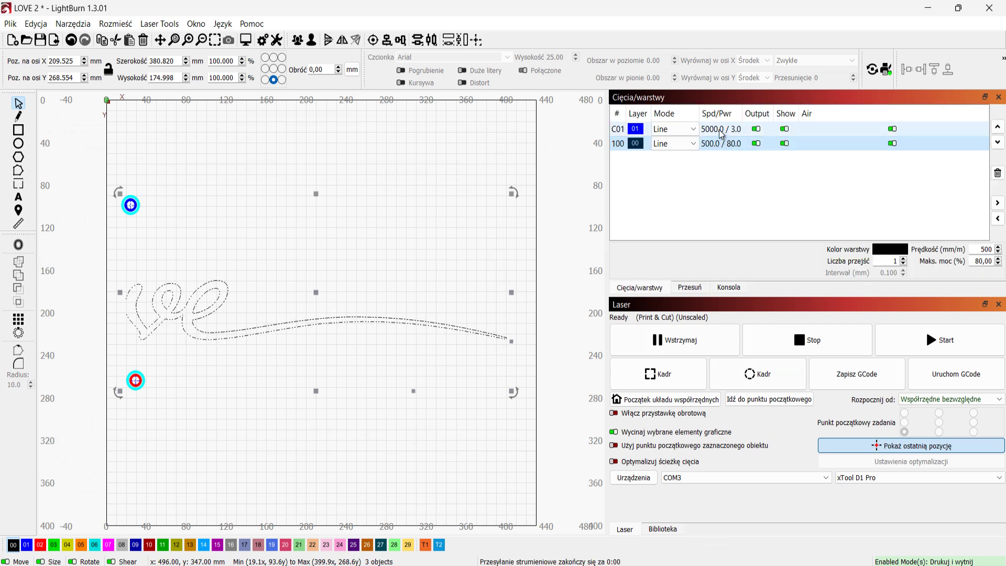